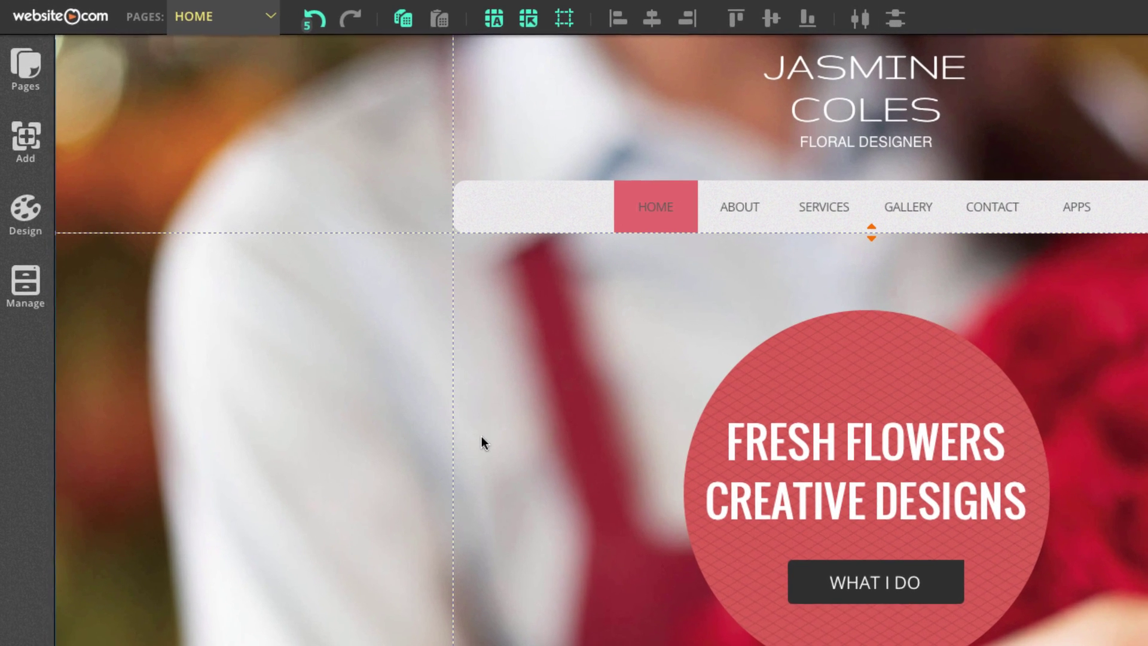
- From the Pages list, create a blank top-level page named 'Example'
left_click(27, 69)
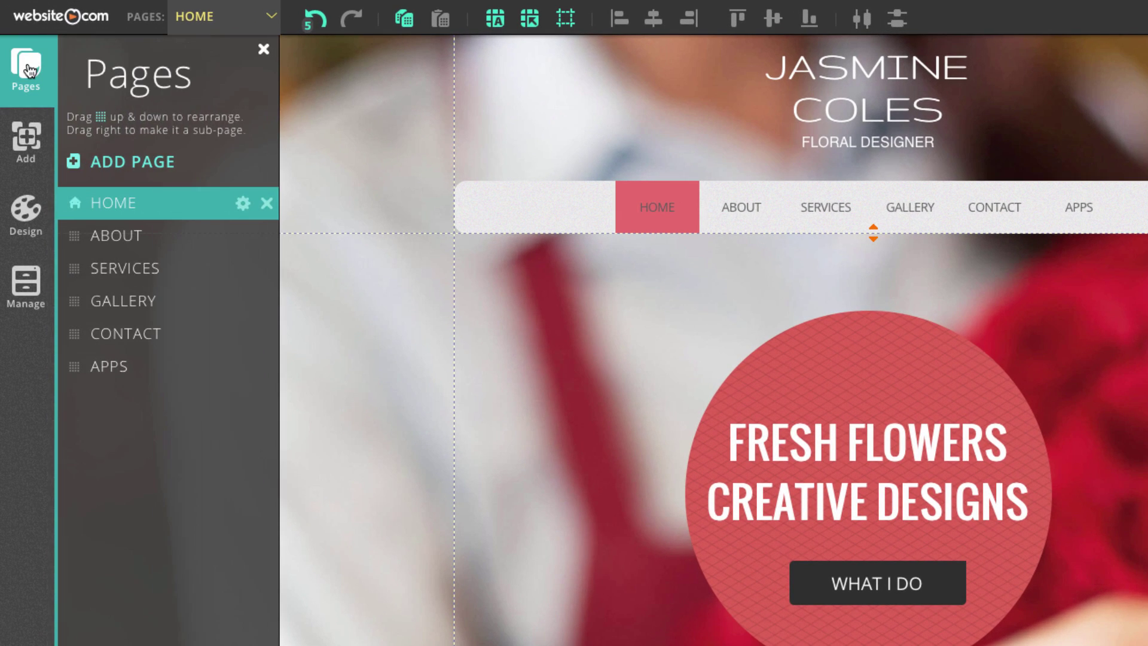
left_click(167, 159)
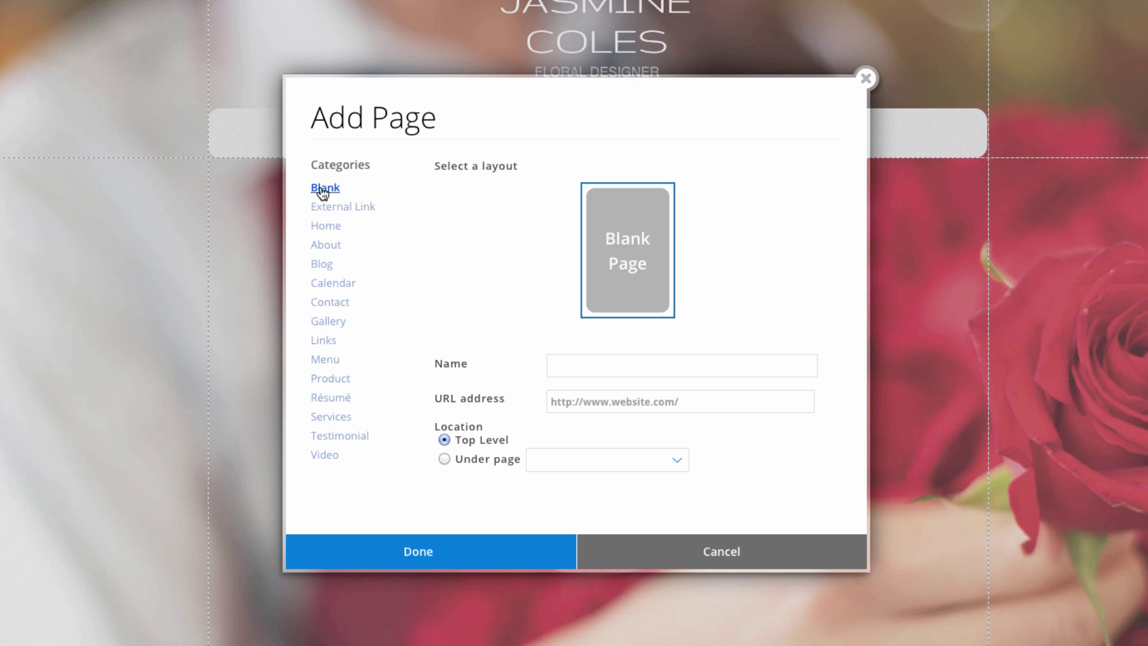
left_click(322, 190)
left_click(591, 372)
type("Example")
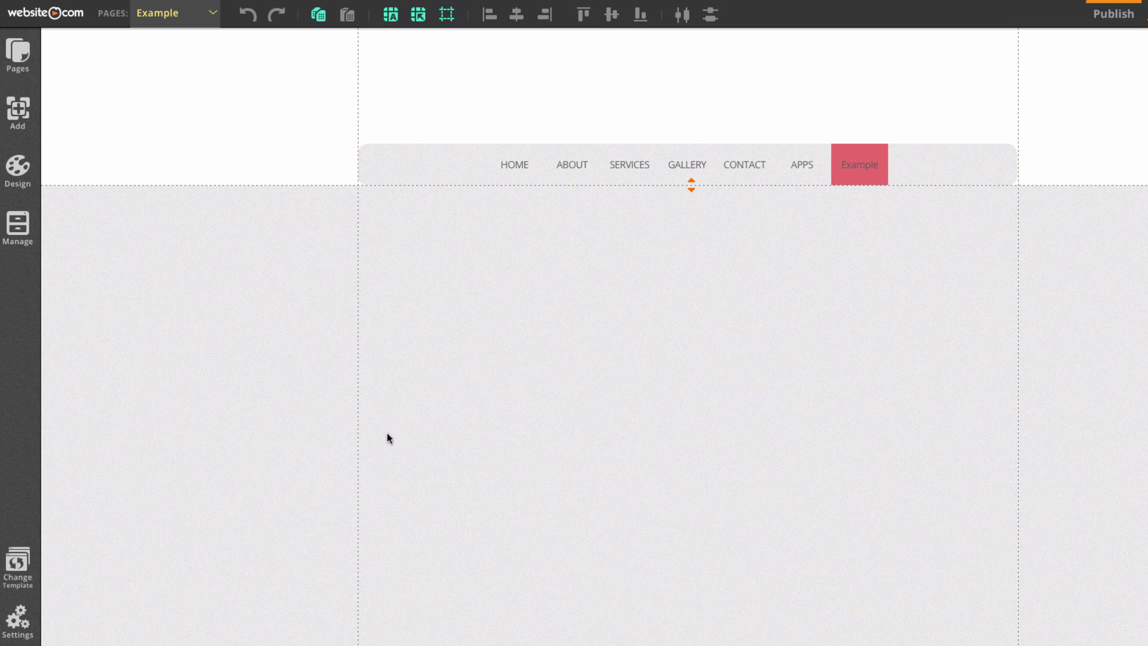
- Insert a paragraph on the Example page and move it down and to the left
left_click(17, 120)
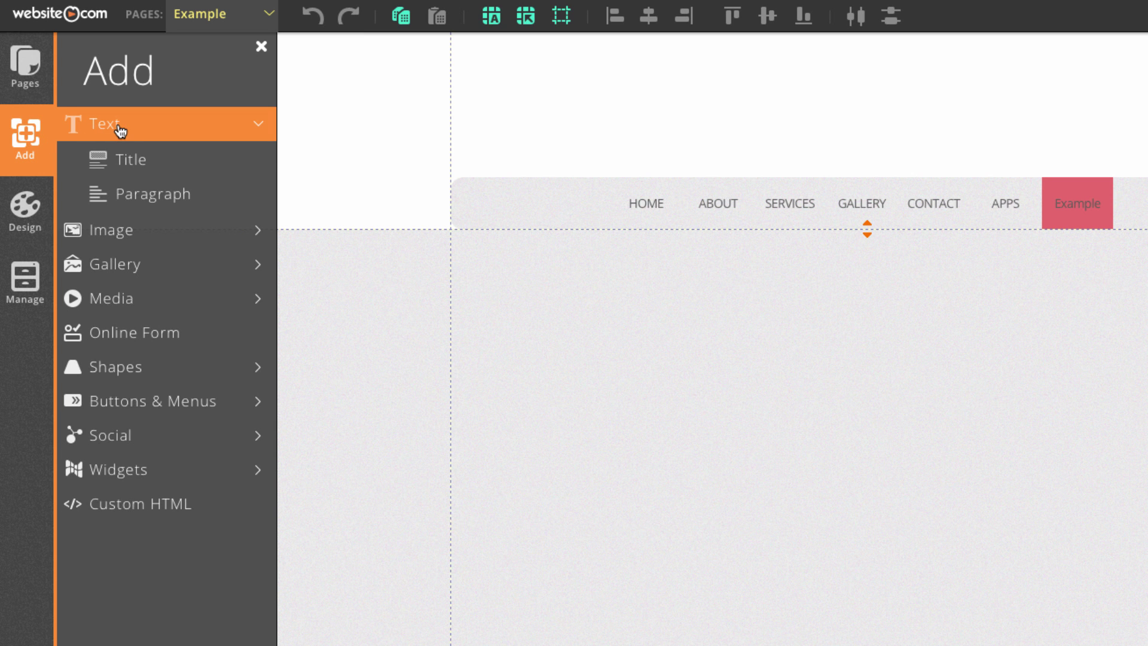
left_click(153, 195)
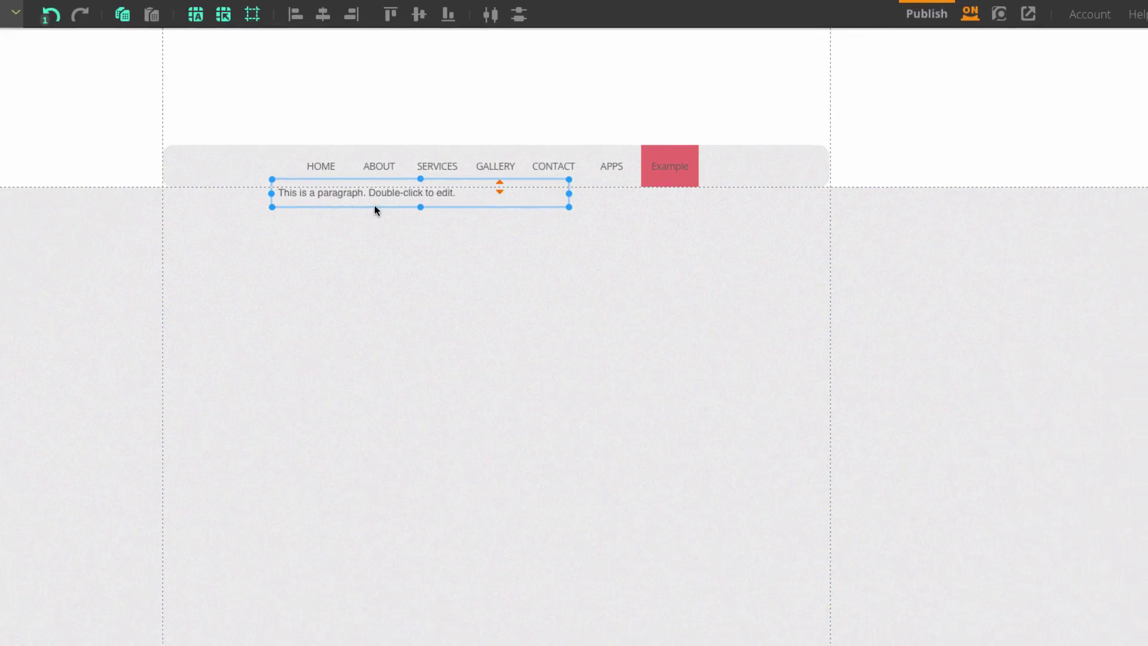
left_click_drag(361, 196, 268, 299)
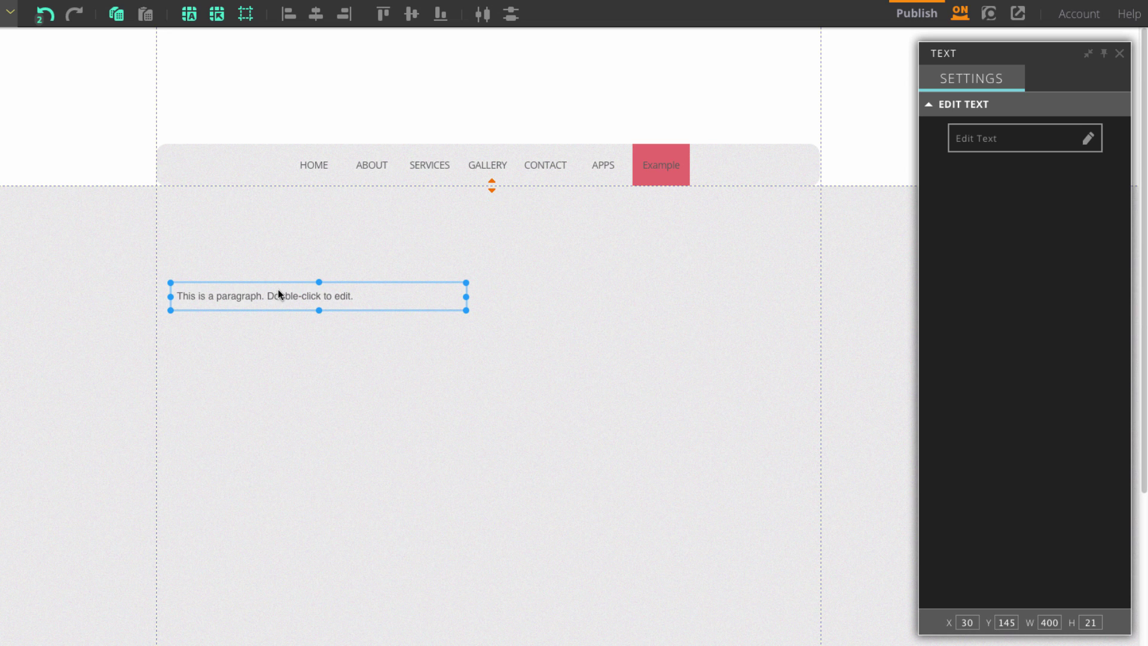
- Select all the paragraph's text and apply the Paragraph 3 style
left_click(1001, 141)
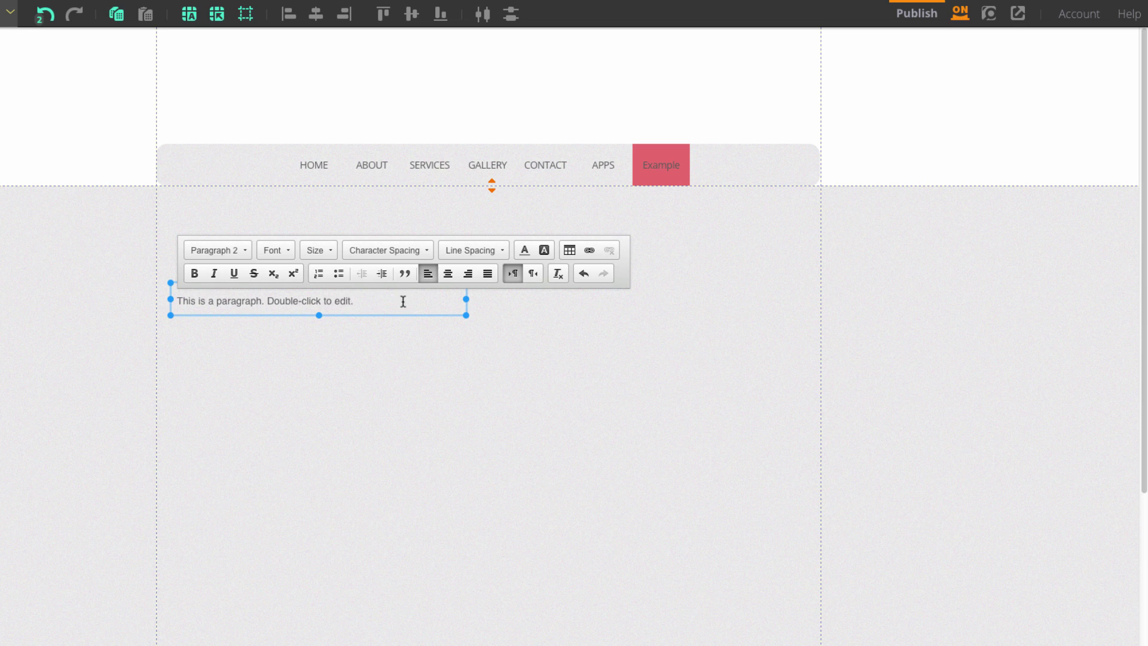
left_click_drag(403, 300, 155, 304)
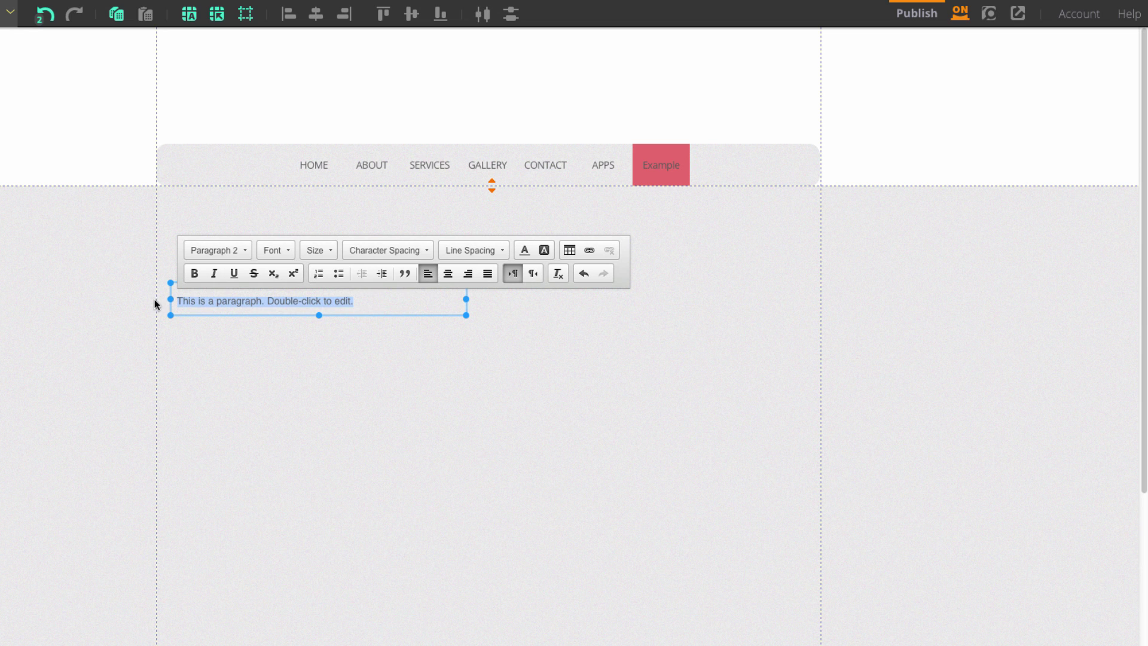
left_click(237, 251)
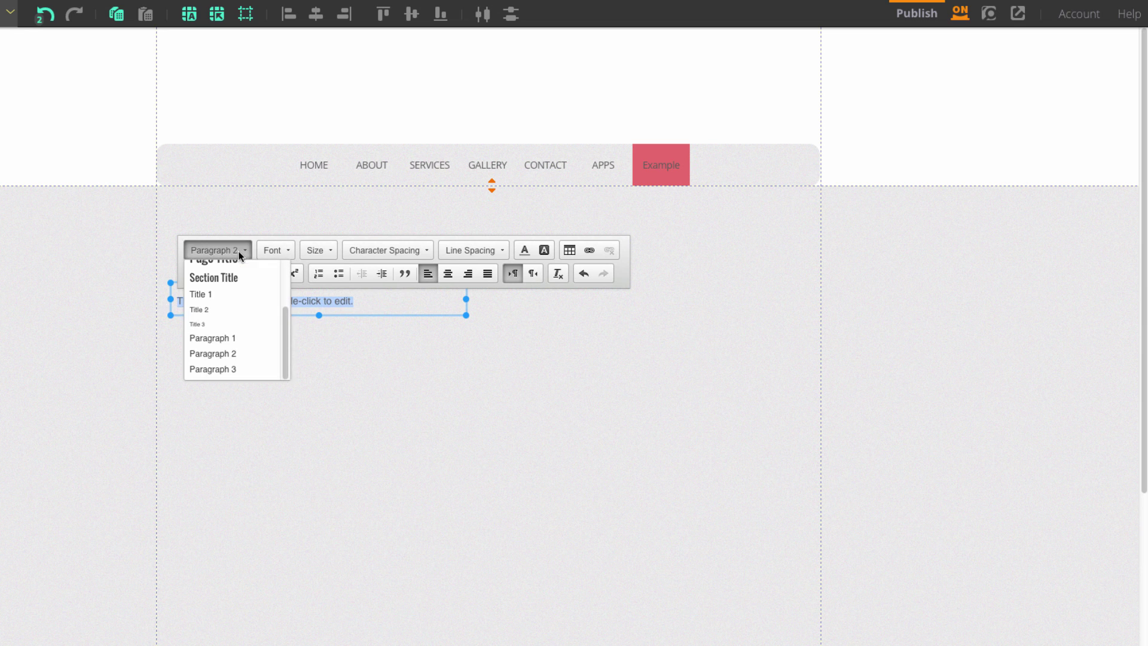
left_click(238, 370)
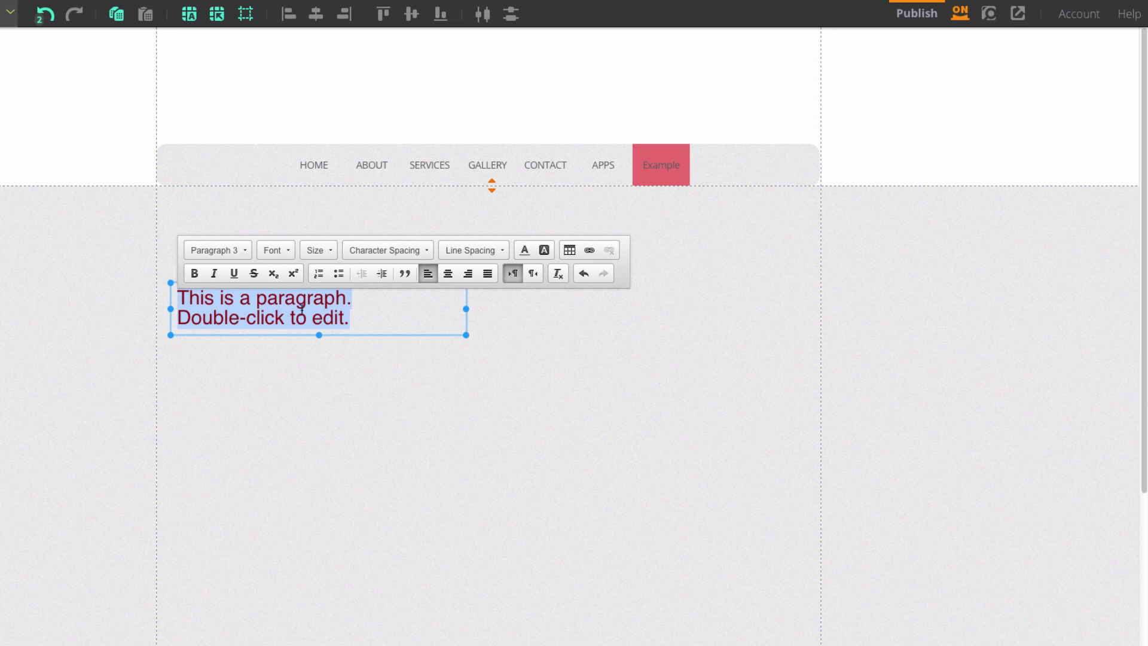
left_click(346, 362)
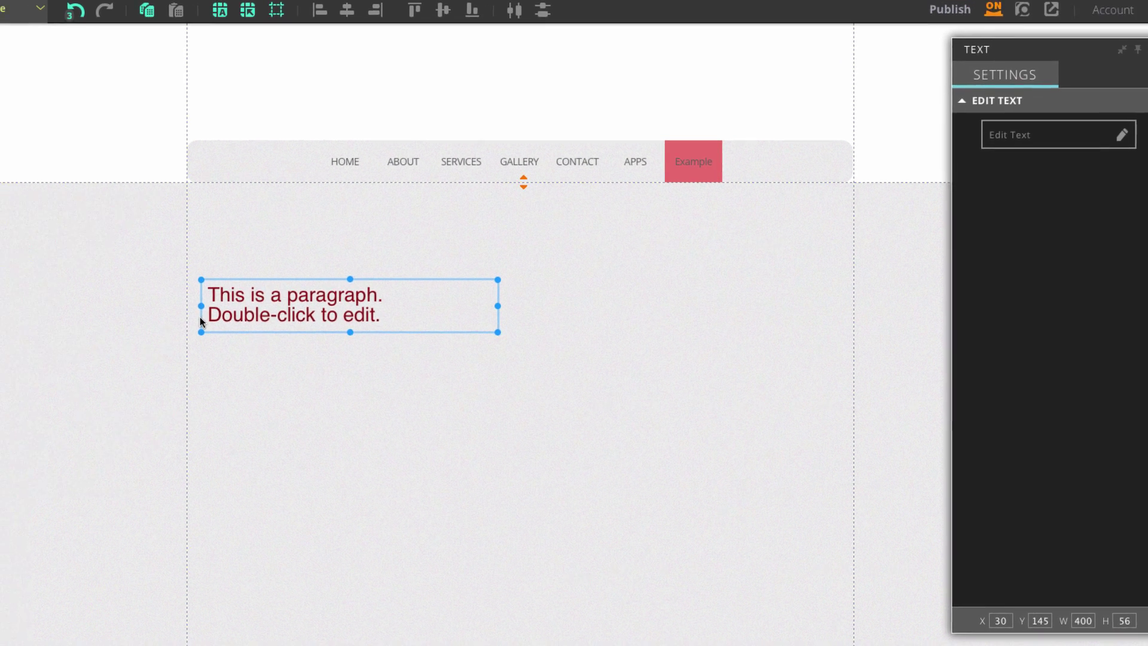
left_click(19, 154)
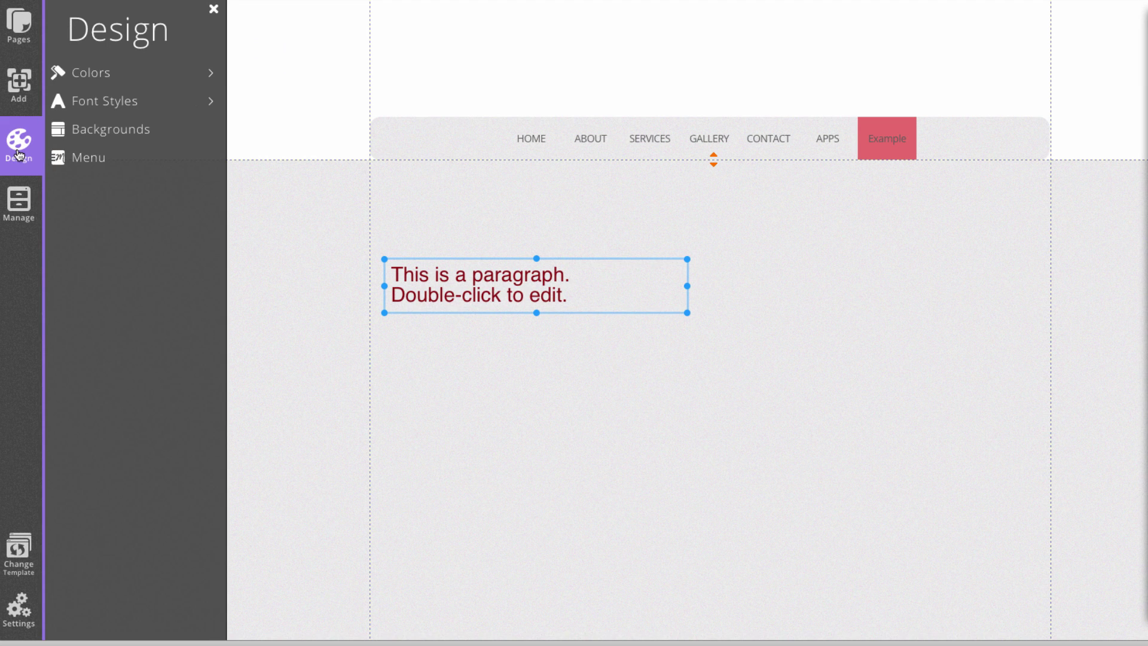
left_click(101, 108)
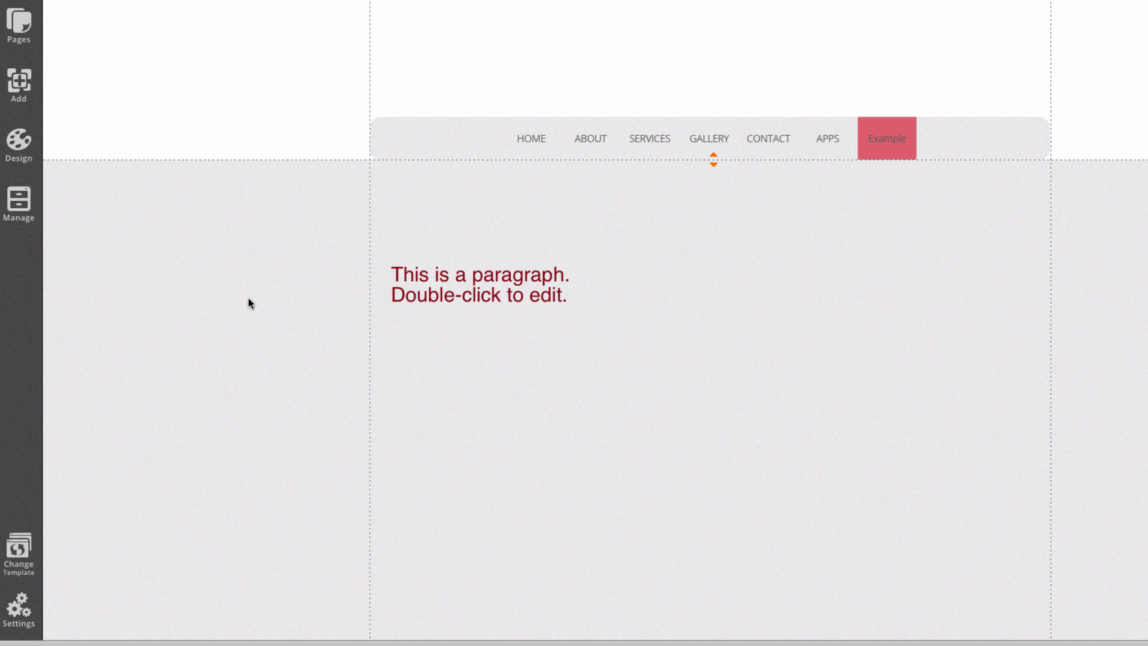
left_click(19, 84)
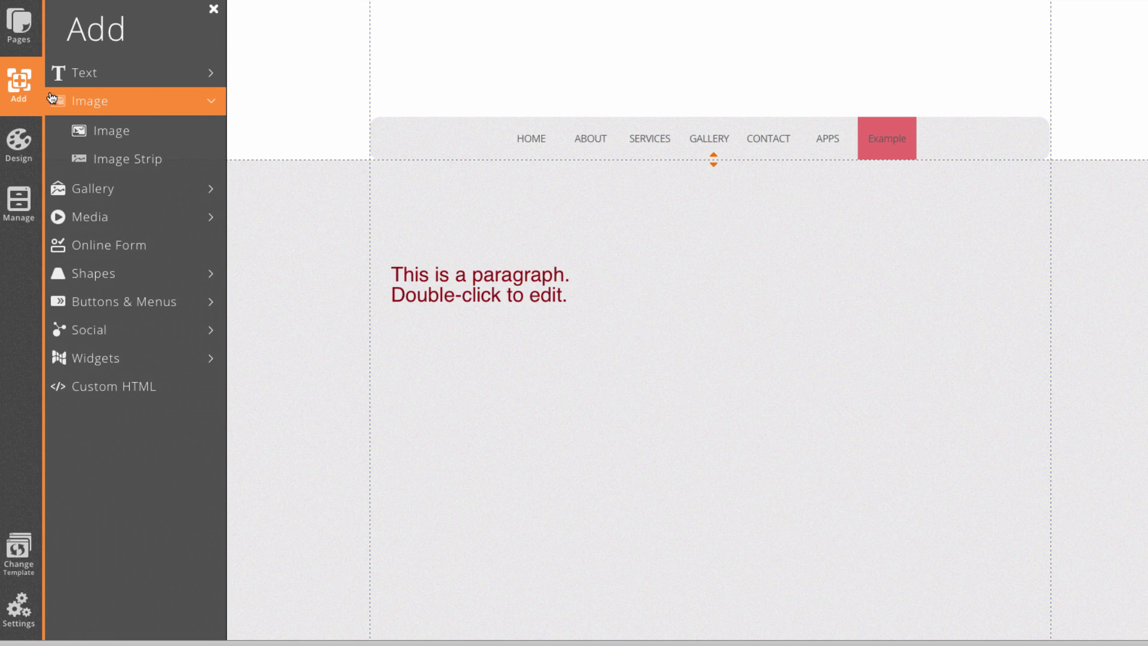
- Insert an image and move it up to the right of the paragraph
left_click(134, 132)
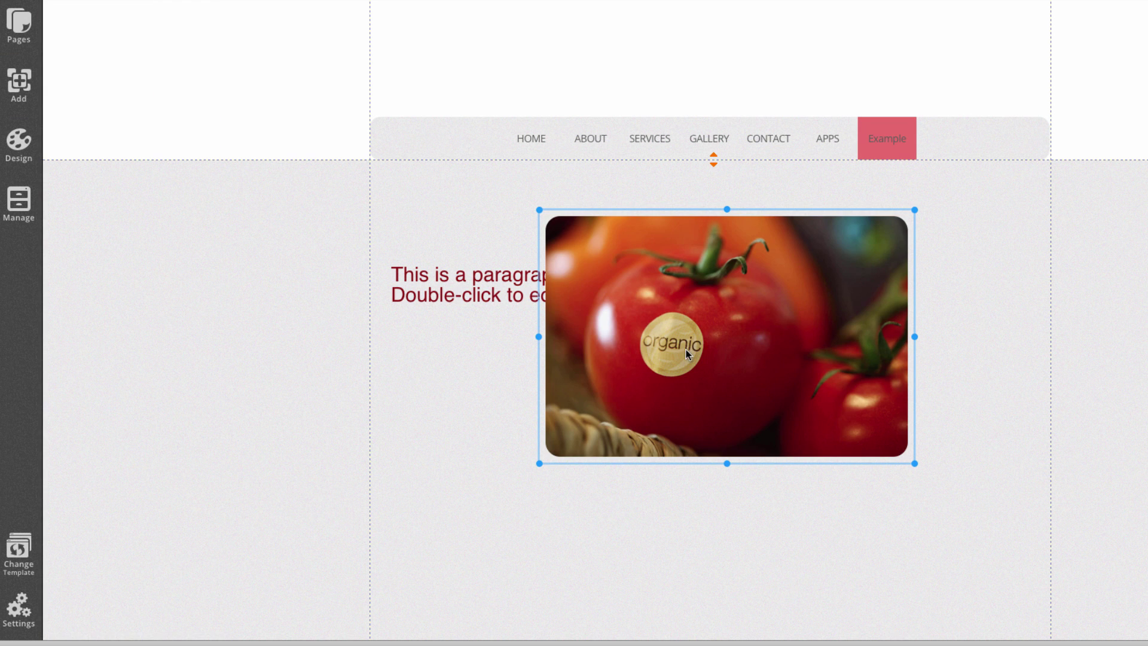
left_click_drag(687, 349, 809, 310)
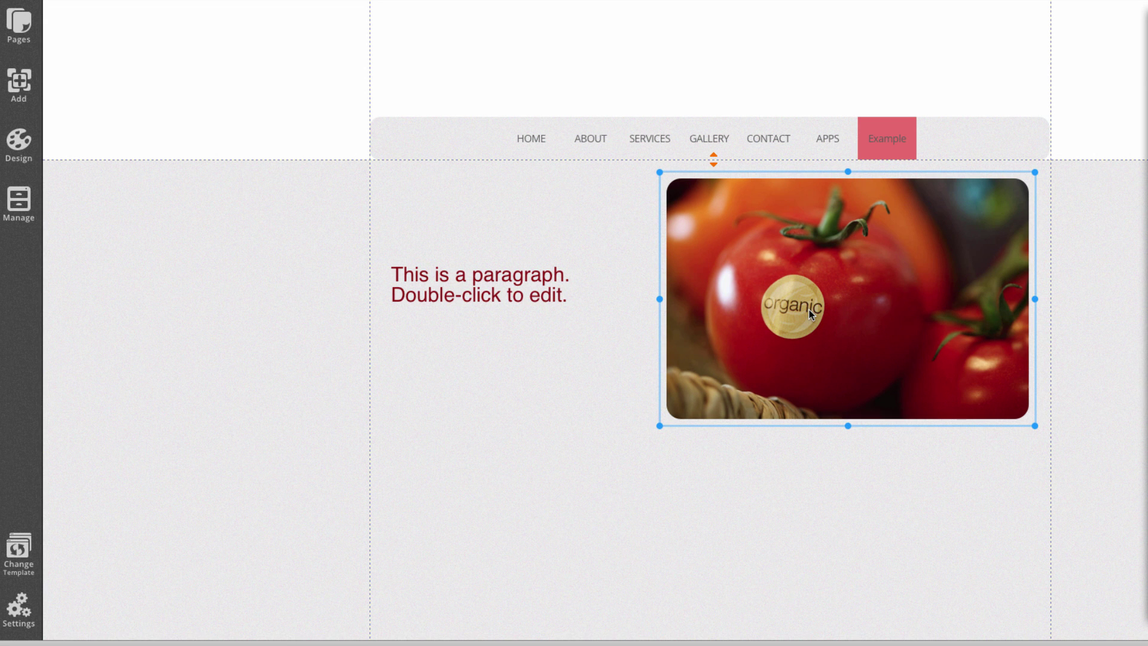
mouse_move(1092, 283)
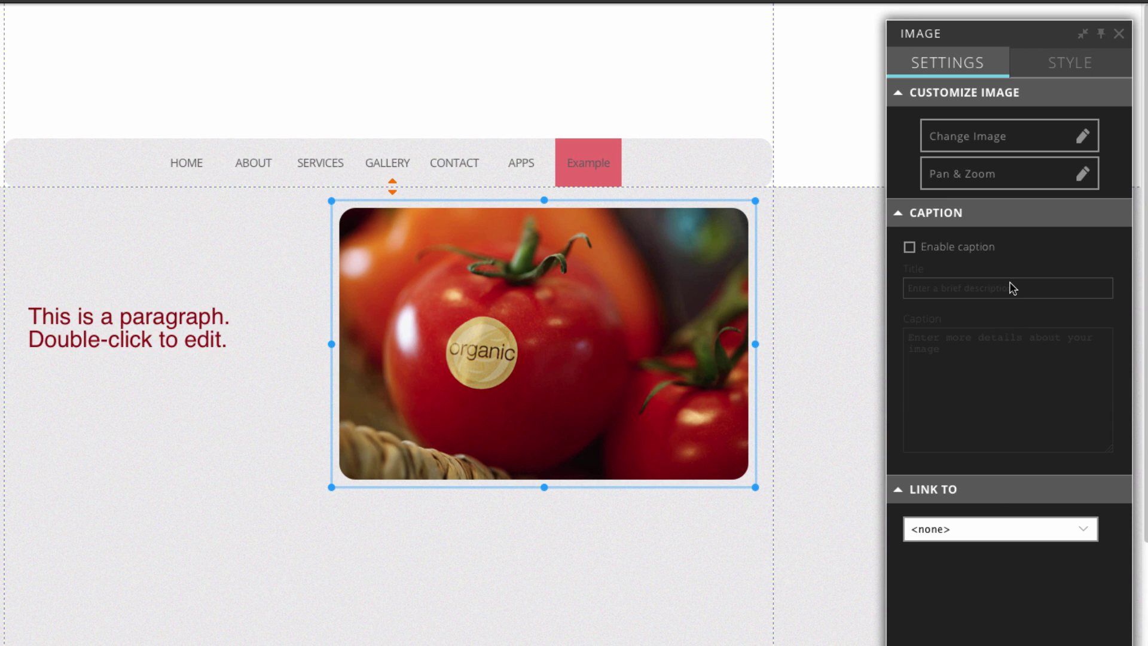
left_click(1015, 146)
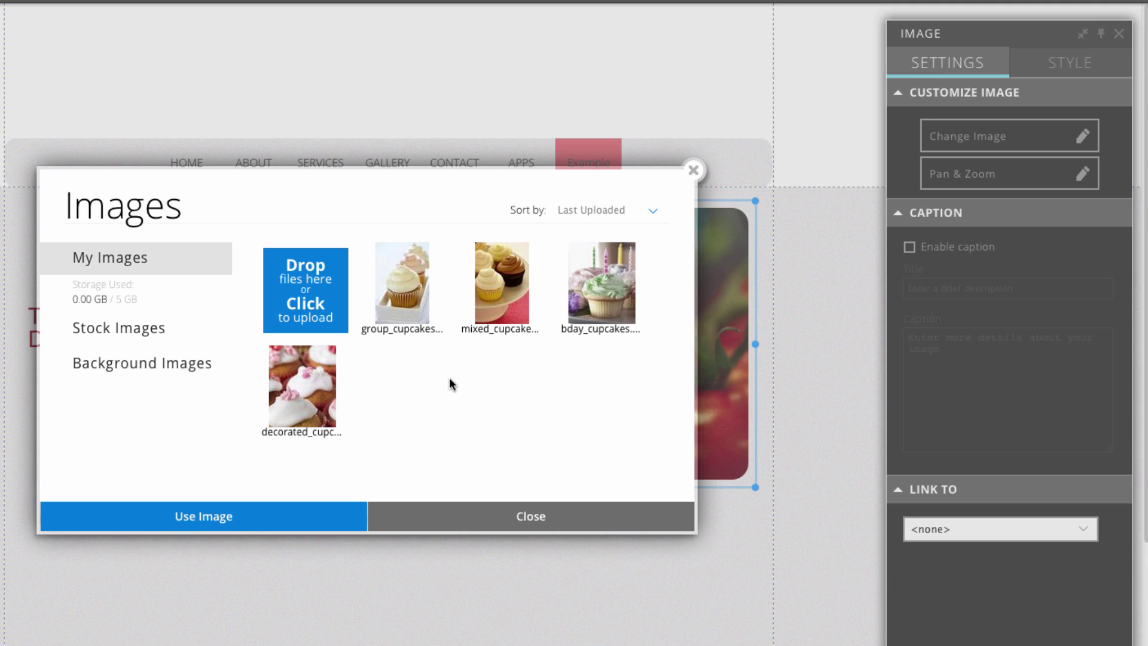
- Replace the image with the stock photo of cherry tomatoes on the vine
left_click(166, 332)
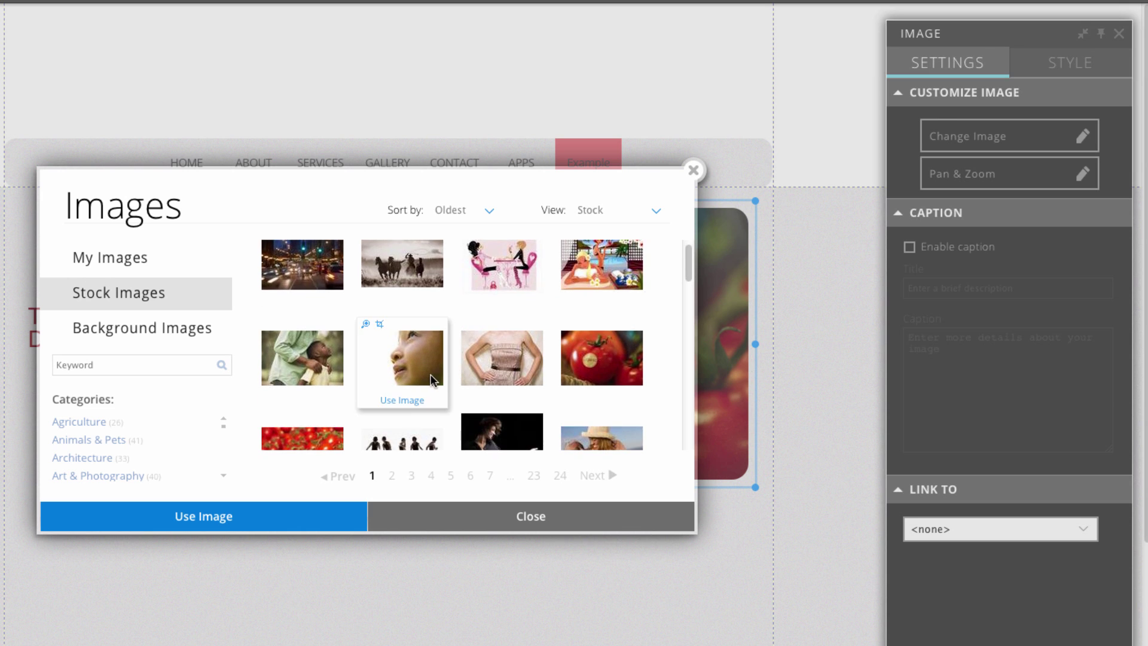
scroll(430, 380, "down", 1)
mouse_move(311, 410)
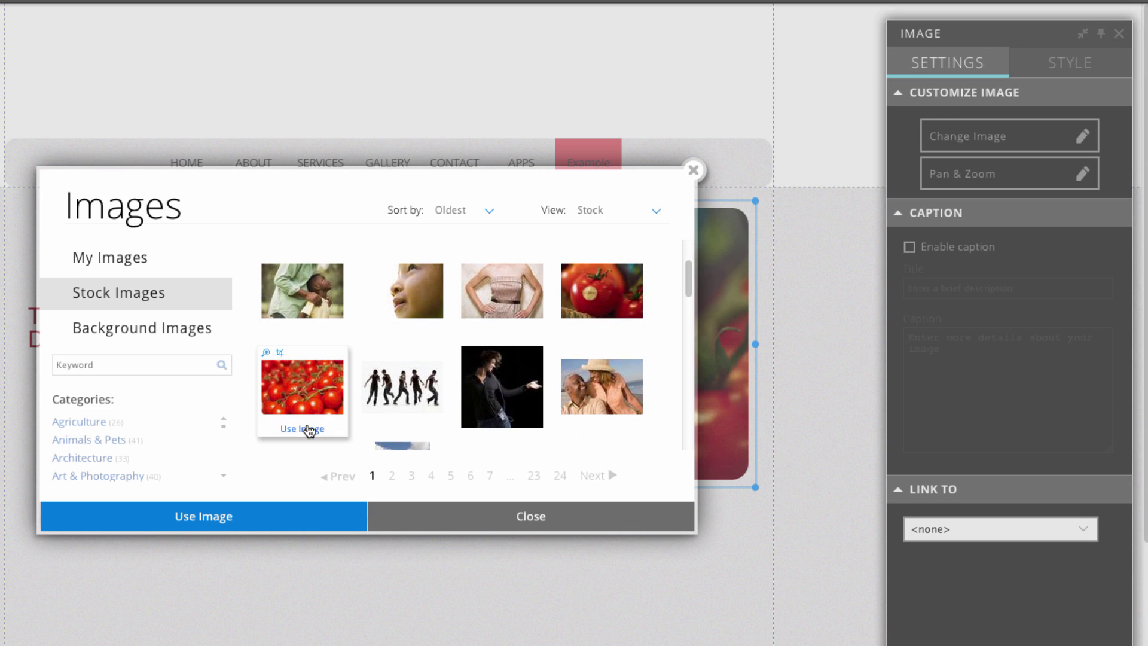
left_click(309, 429)
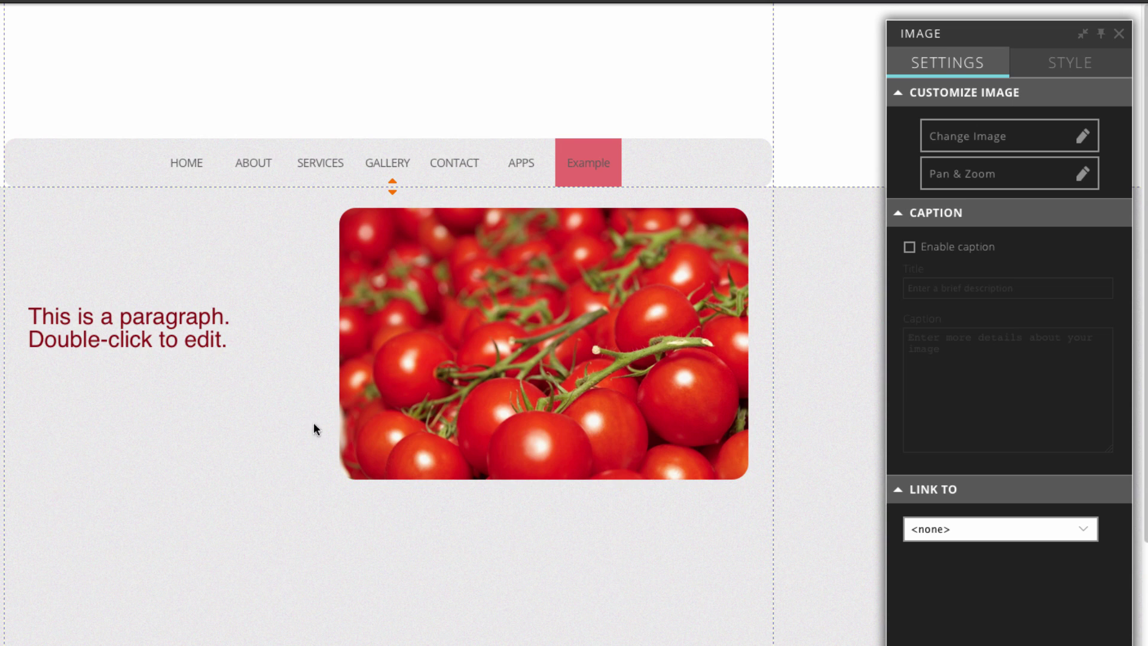
left_click(518, 353)
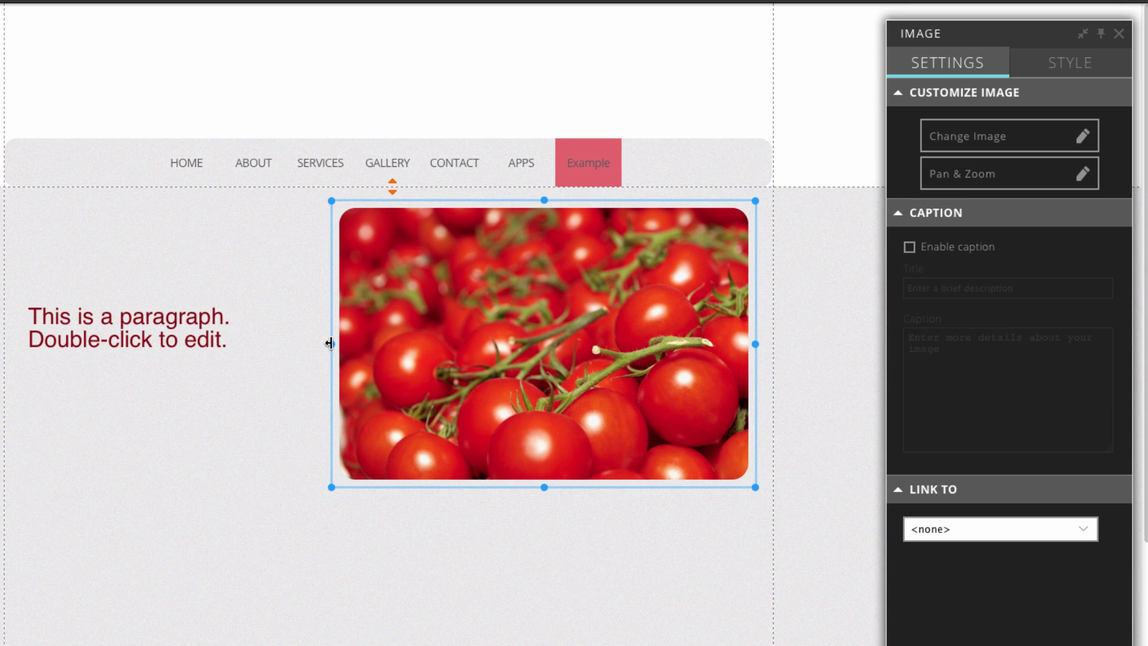
- Drag the photo's left and bottom-left handles to resize it to about 549 x 376
mouse_move(332, 343)
left_mouse_down()
mouse_move(259, 344)
mouse_move(342, 344)
left_mouse_up()
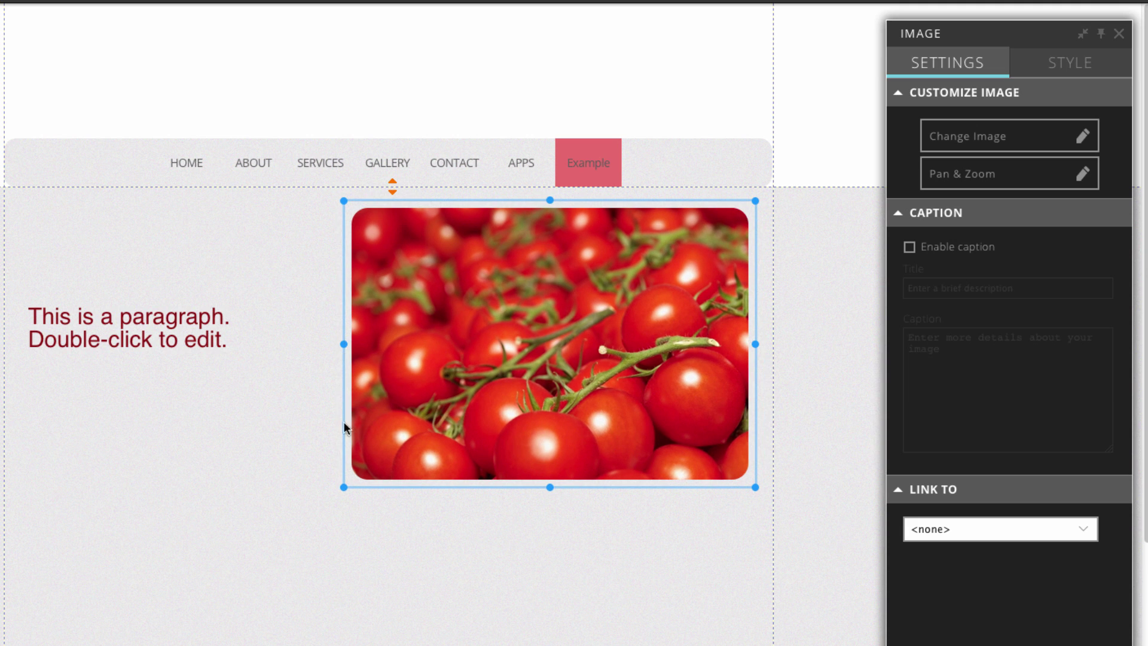
left_click_drag(344, 487, 285, 522)
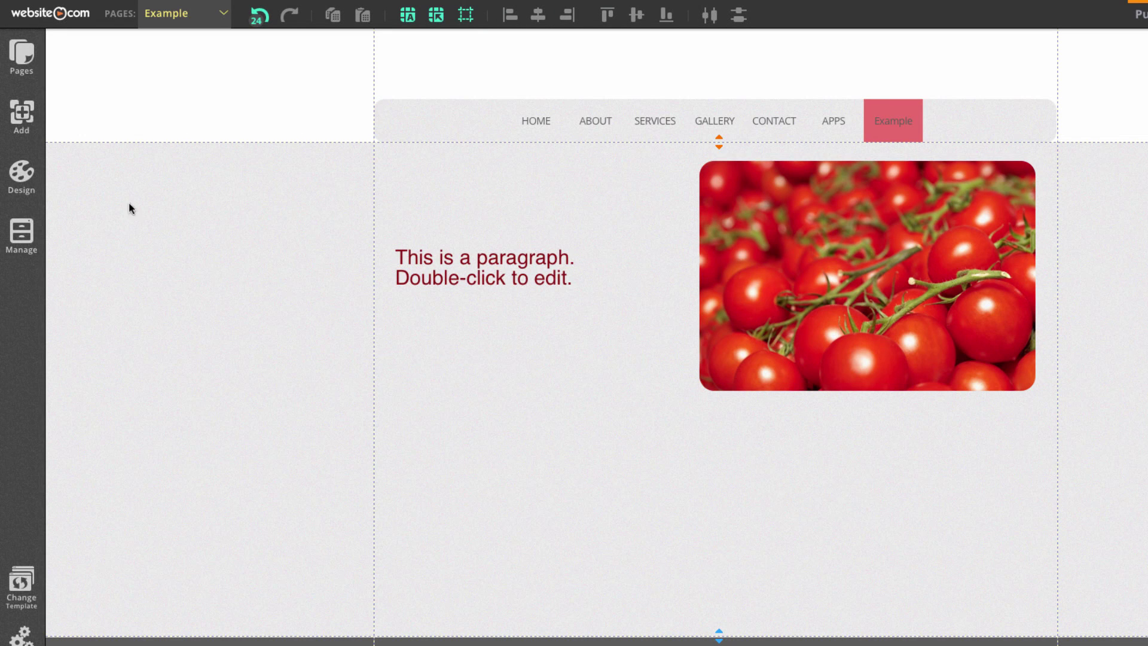
- Add a Gallery slideshow and move it below the paragraph on the left
left_click(35, 131)
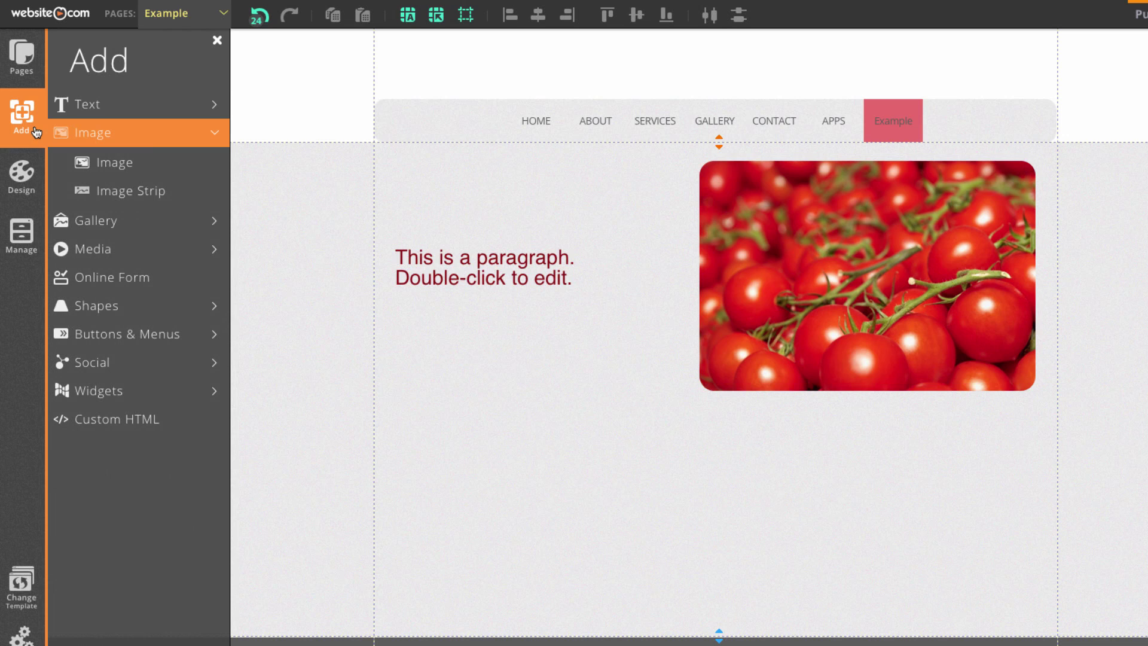
left_click(162, 215)
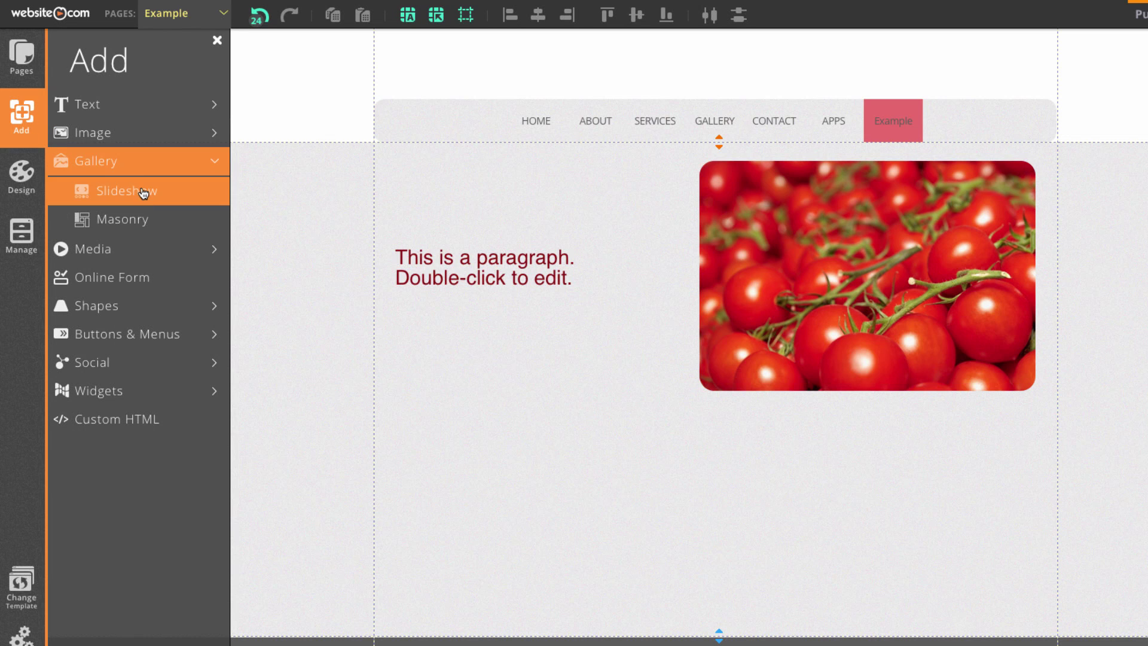
left_click(143, 192)
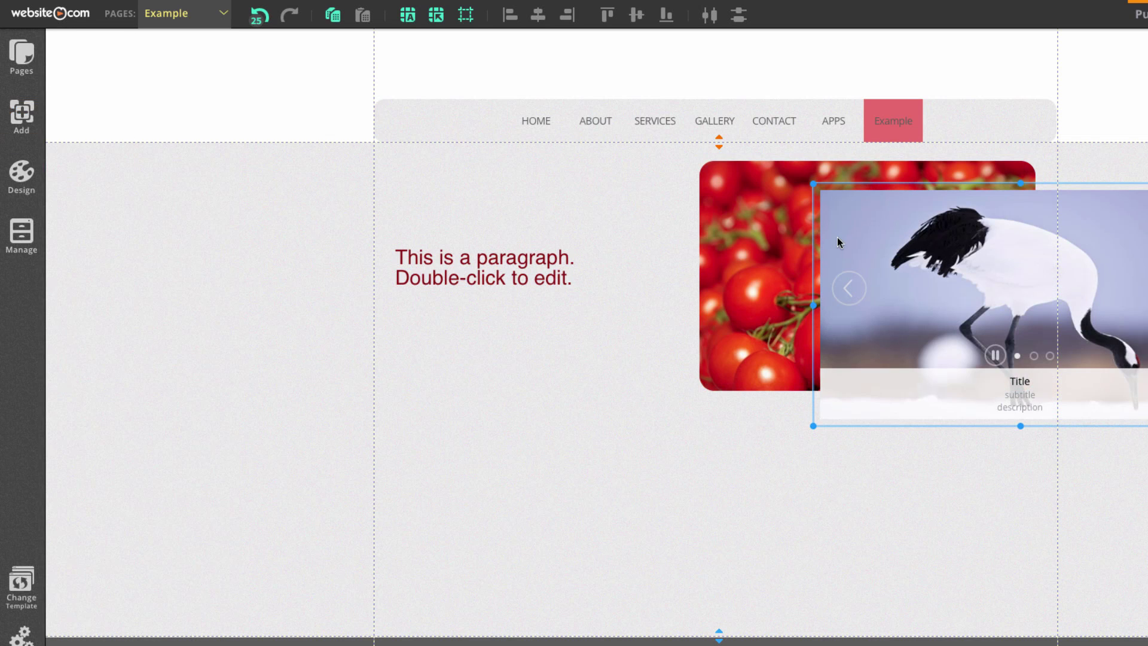
left_click_drag(993, 282, 574, 489)
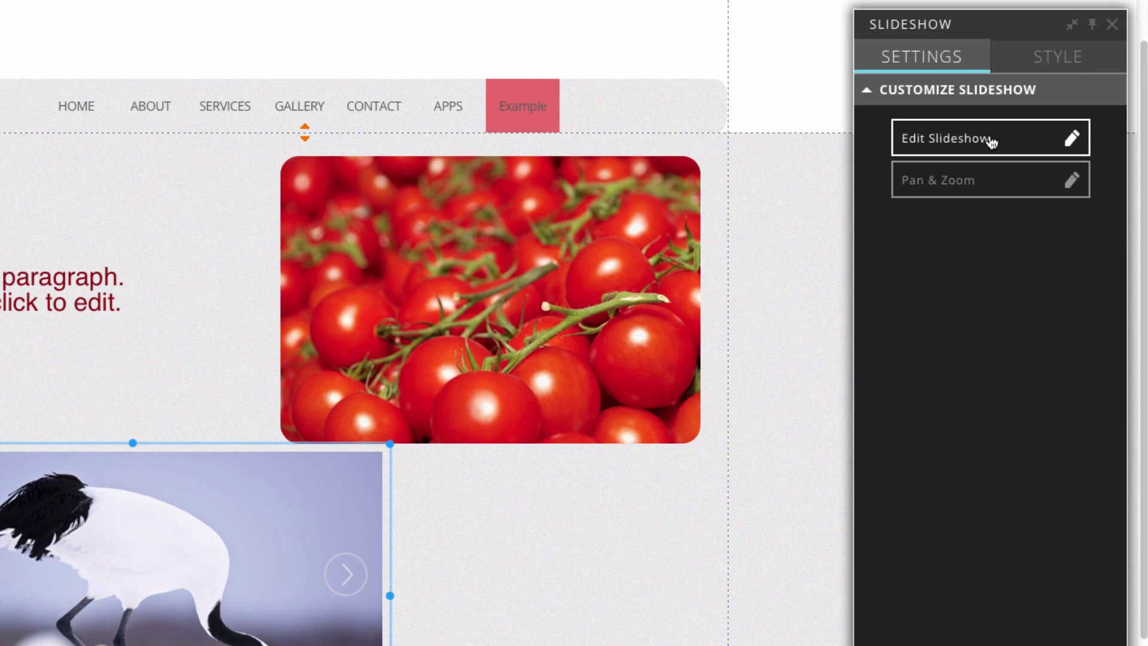
- Delete the food photo from the slideshow, leaving two images
left_click(992, 142)
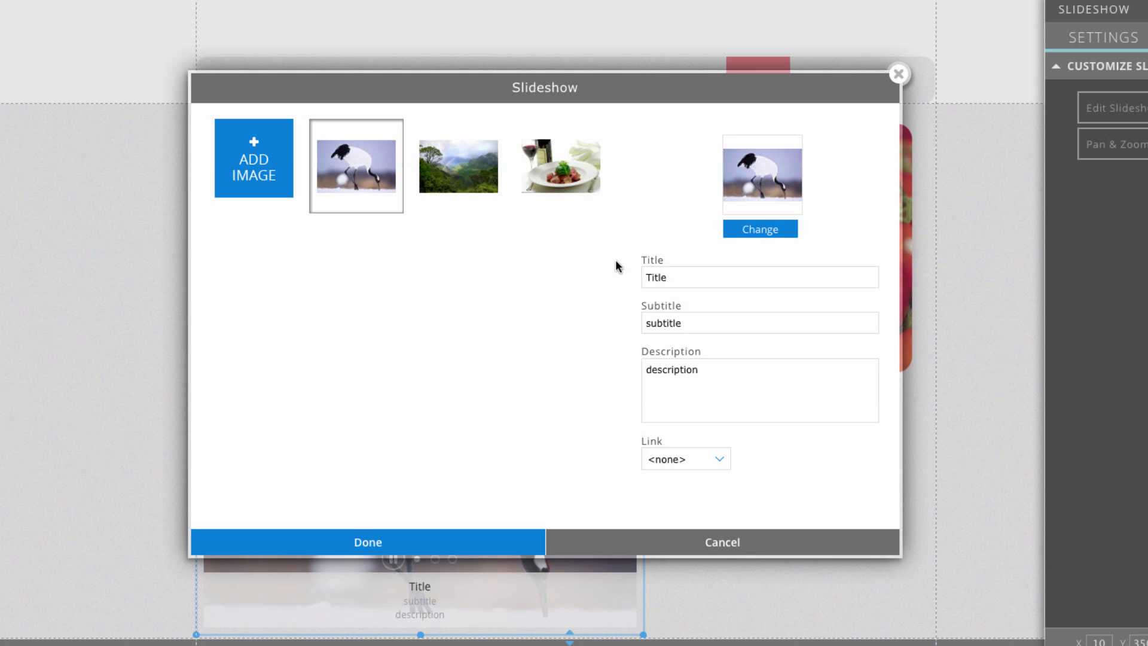
mouse_move(558, 160)
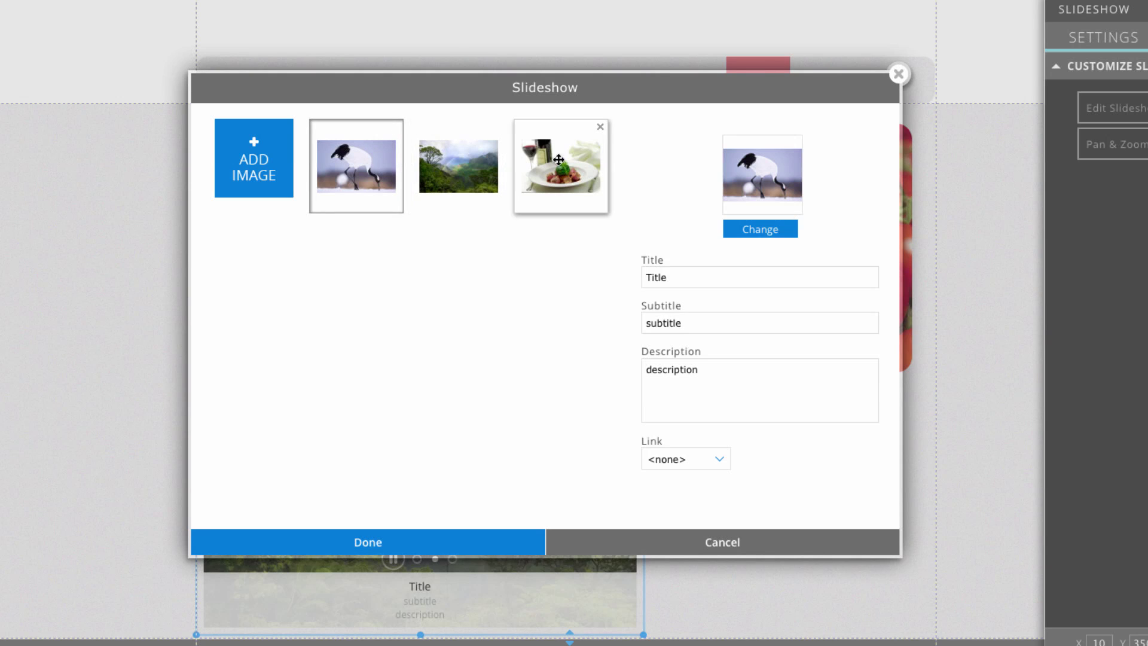
left_click(600, 127)
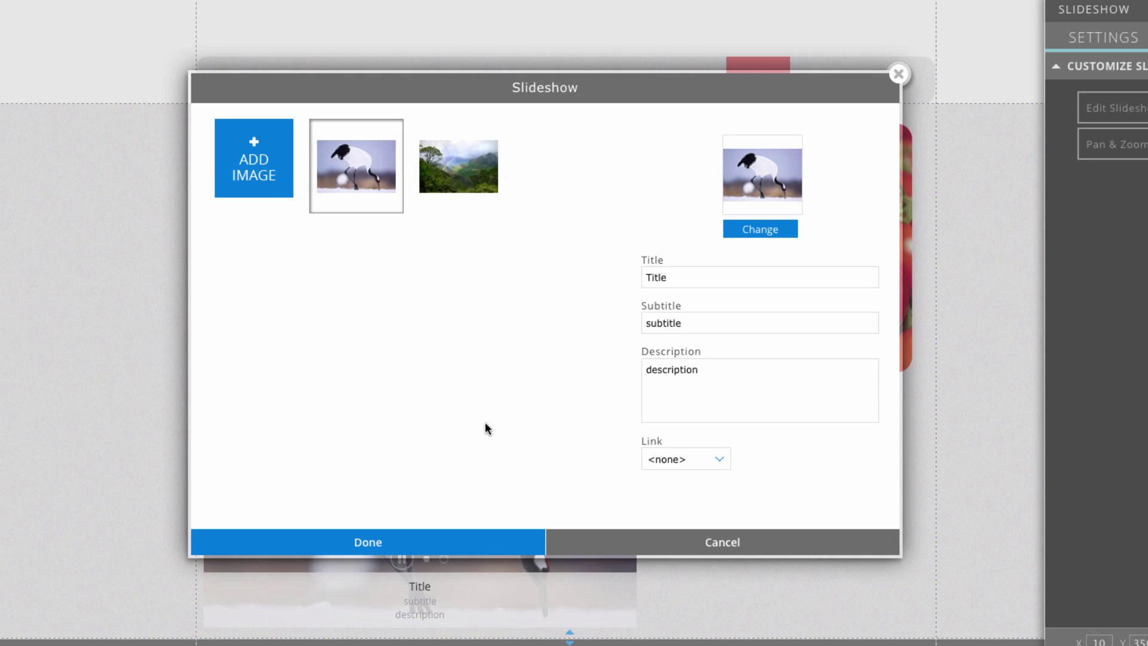
left_click(386, 541)
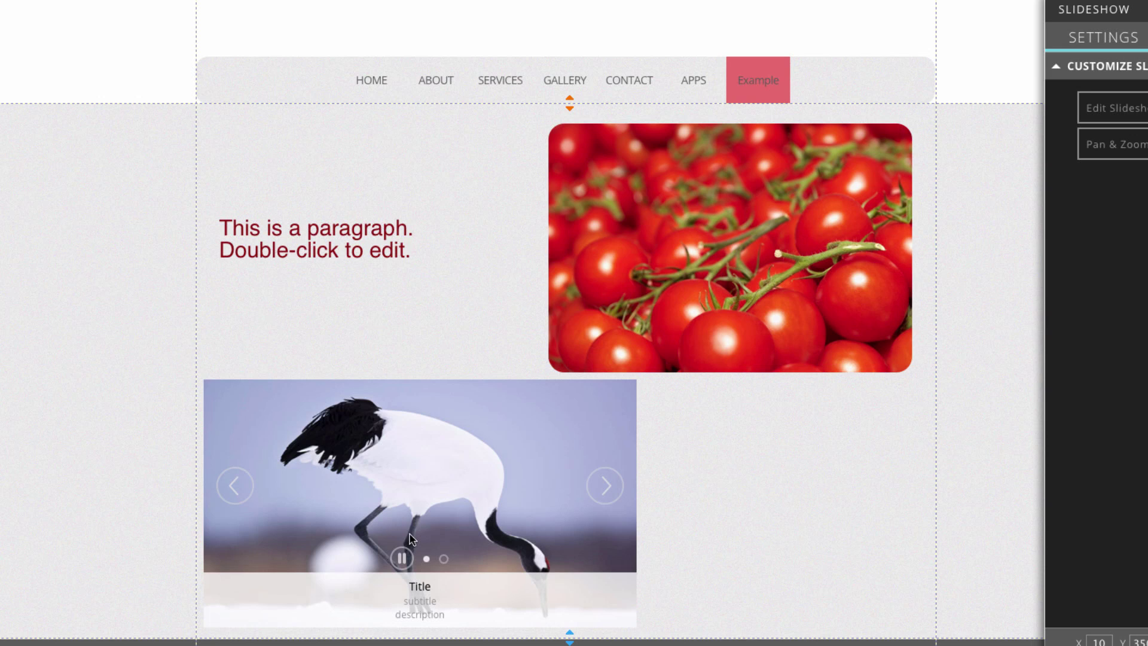
- Shrink the slideshow slightly by dragging its corner handle
left_click(410, 537)
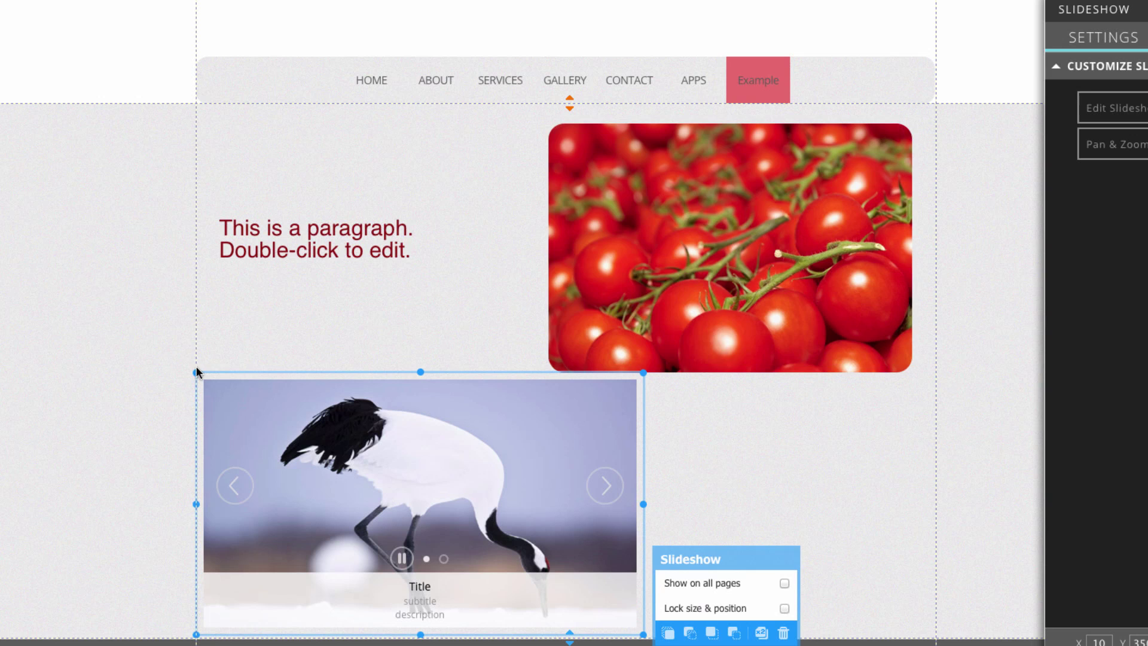
left_click_drag(643, 372, 581, 420)
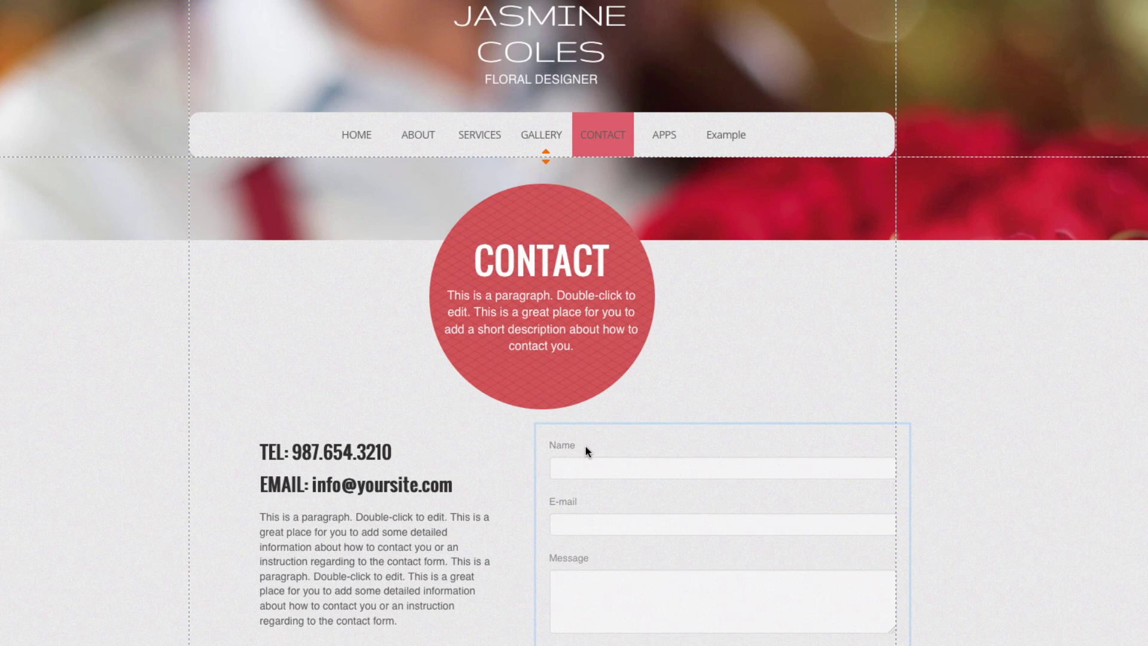
scroll(584, 445, "down", 5)
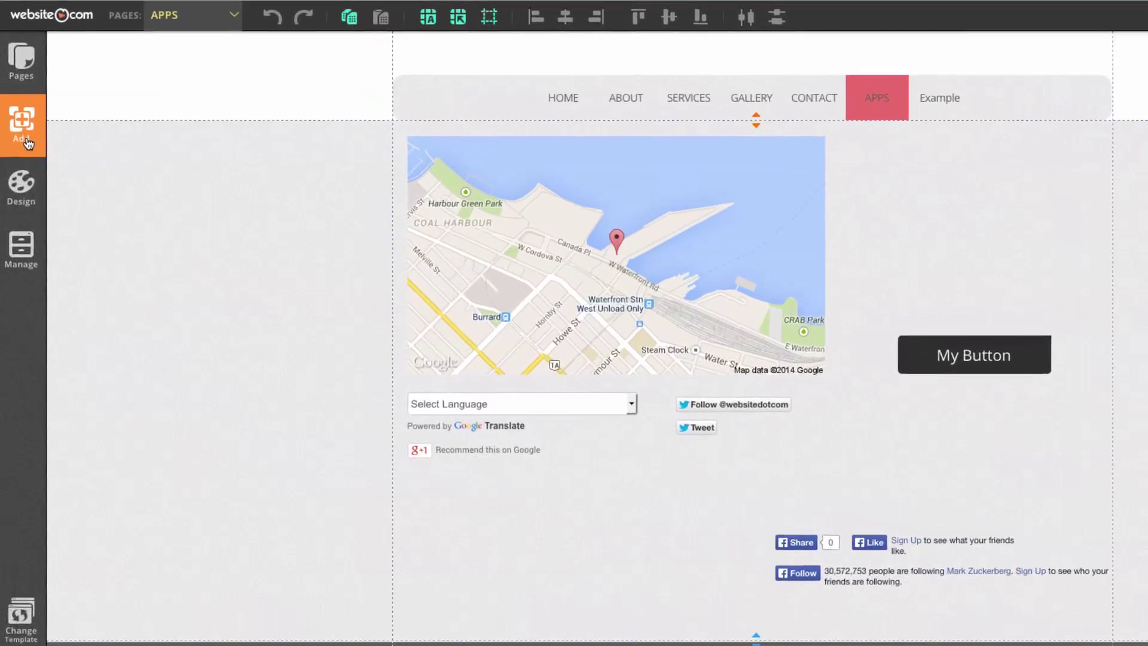
- Open the Add elements panel on the APPS page
left_click(27, 143)
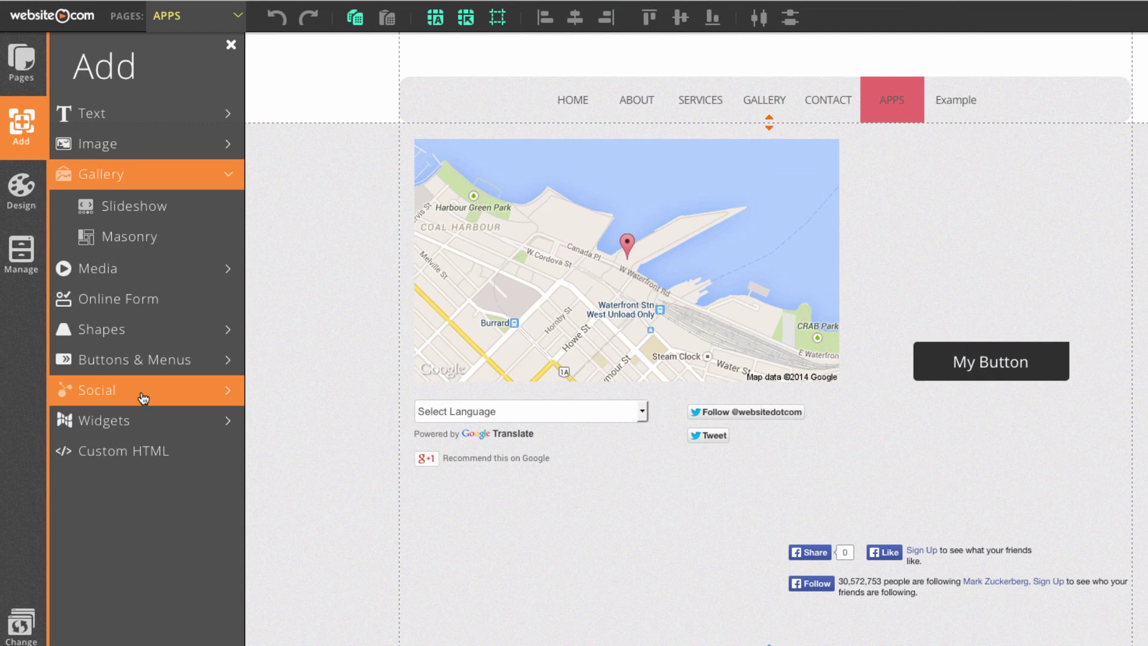
- Add a Google Search widget and place it below the language selector
left_click(143, 398)
left_click(144, 328)
left_click(142, 359)
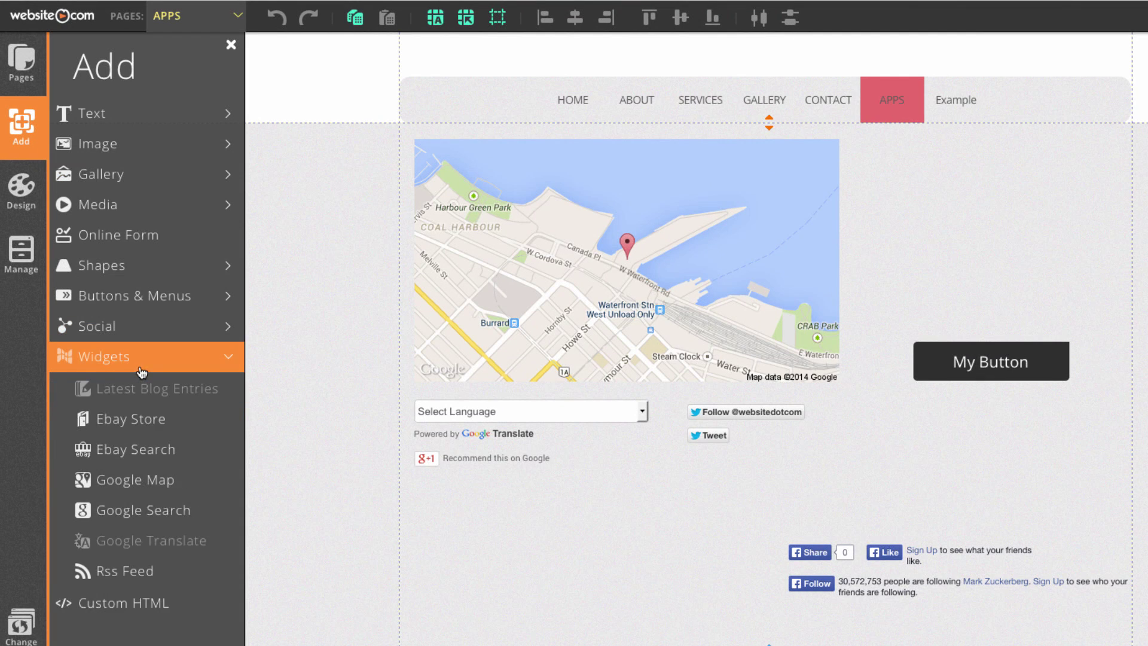
left_click(144, 371)
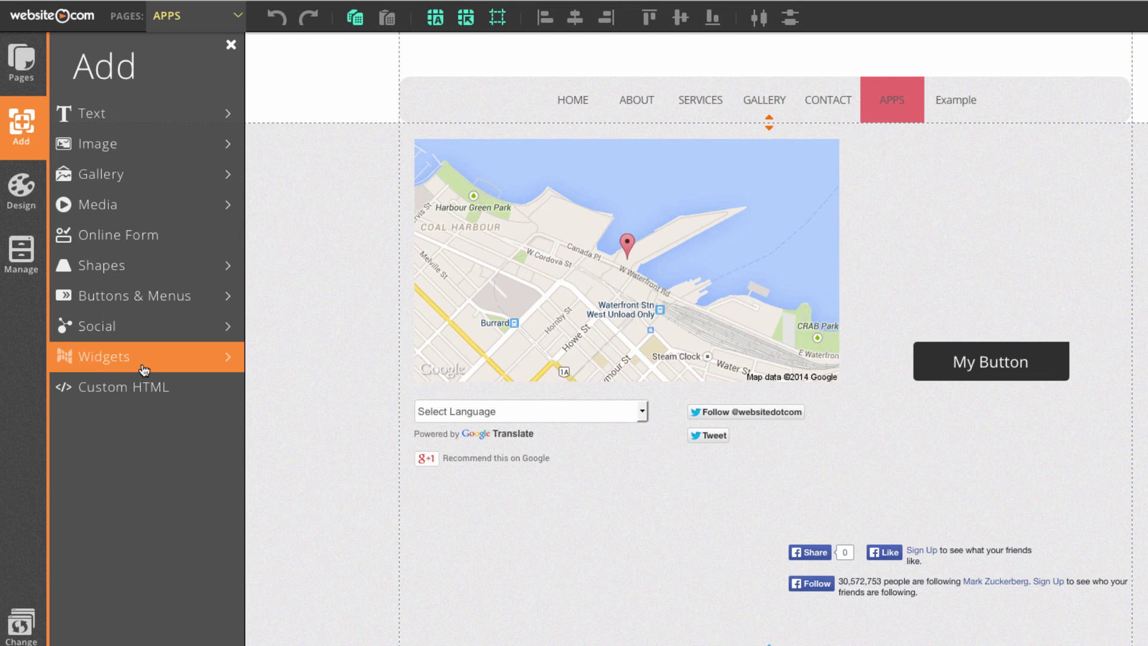
left_click(145, 369)
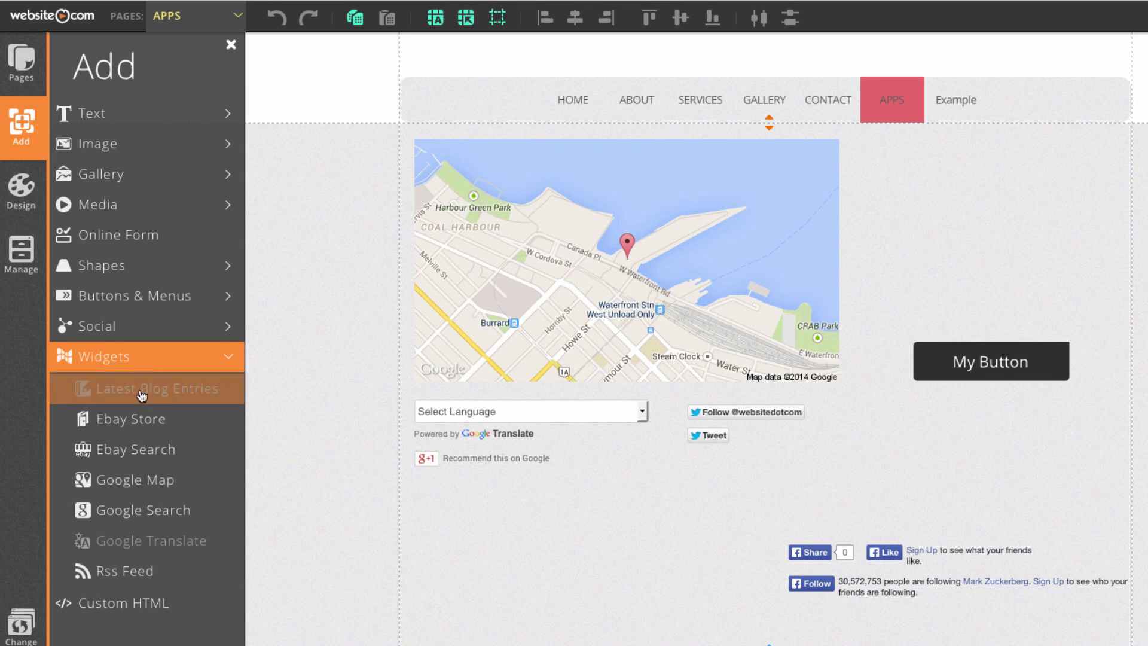
left_click(159, 513)
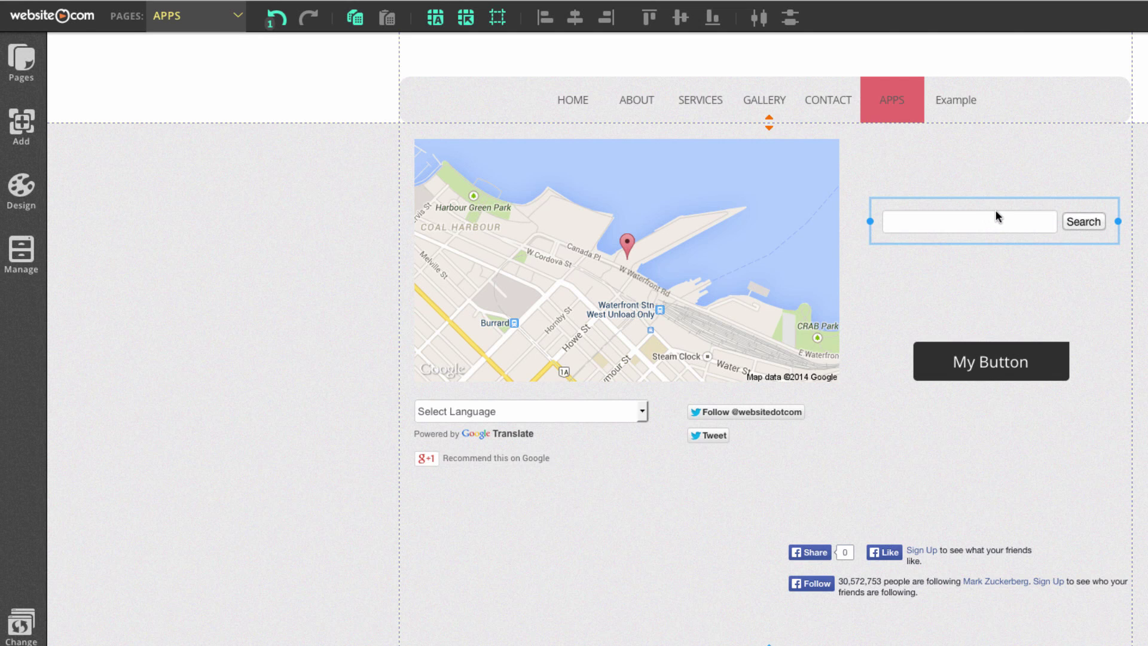
left_click_drag(996, 215, 532, 475)
left_click(582, 544)
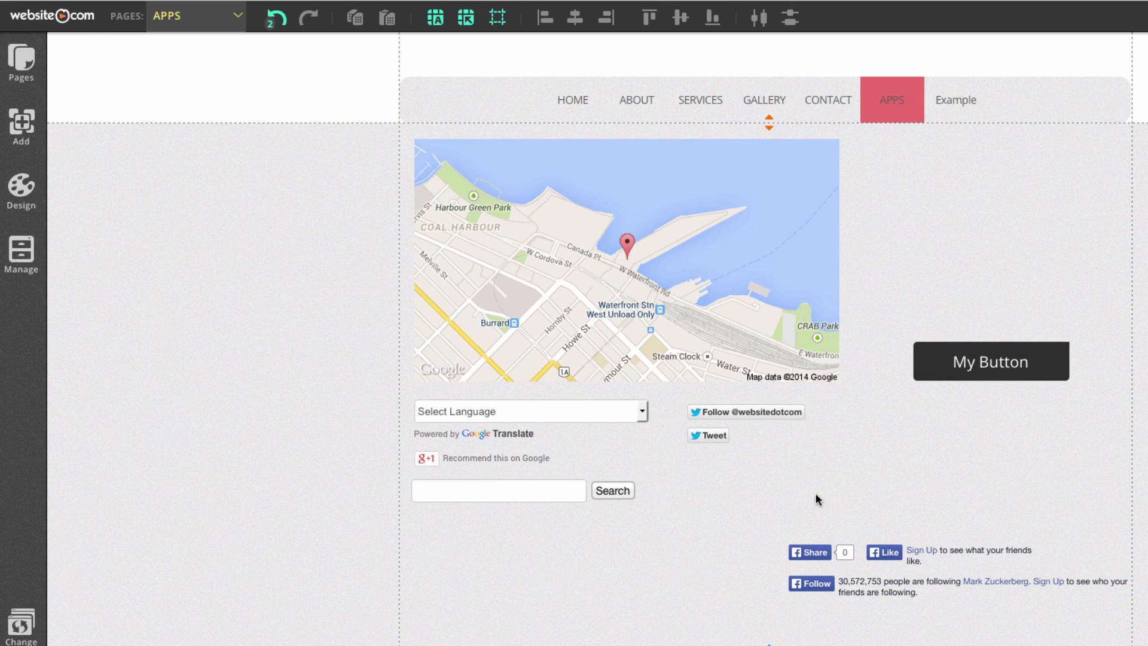
- Move the Facebook widgets, undo to restore their original spot, and open the Pages list
left_click_drag(767, 506, 1062, 621)
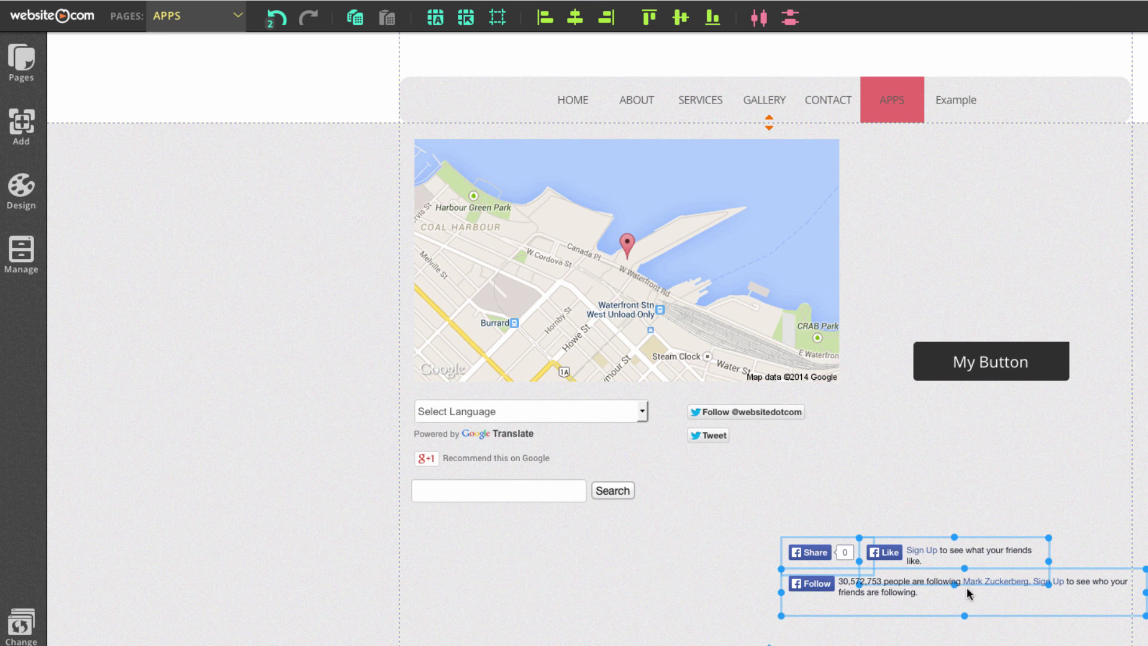
mouse_move(911, 557)
left_mouse_down()
mouse_move(685, 533)
mouse_move(680, 564)
mouse_move(899, 561)
left_mouse_up()
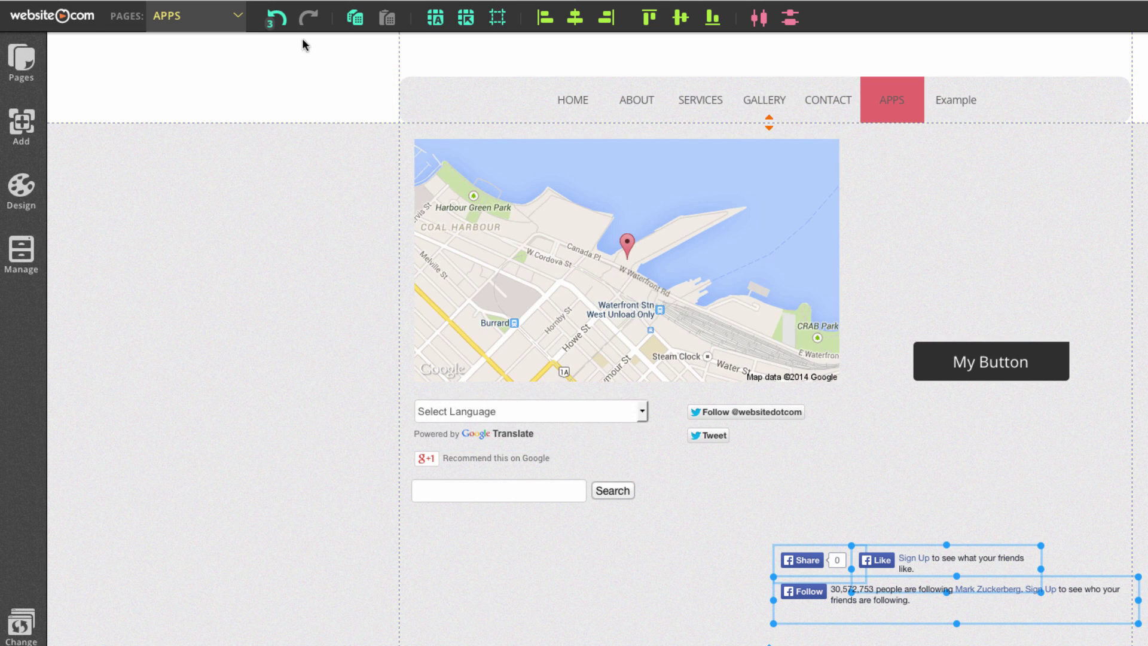
left_click(276, 18)
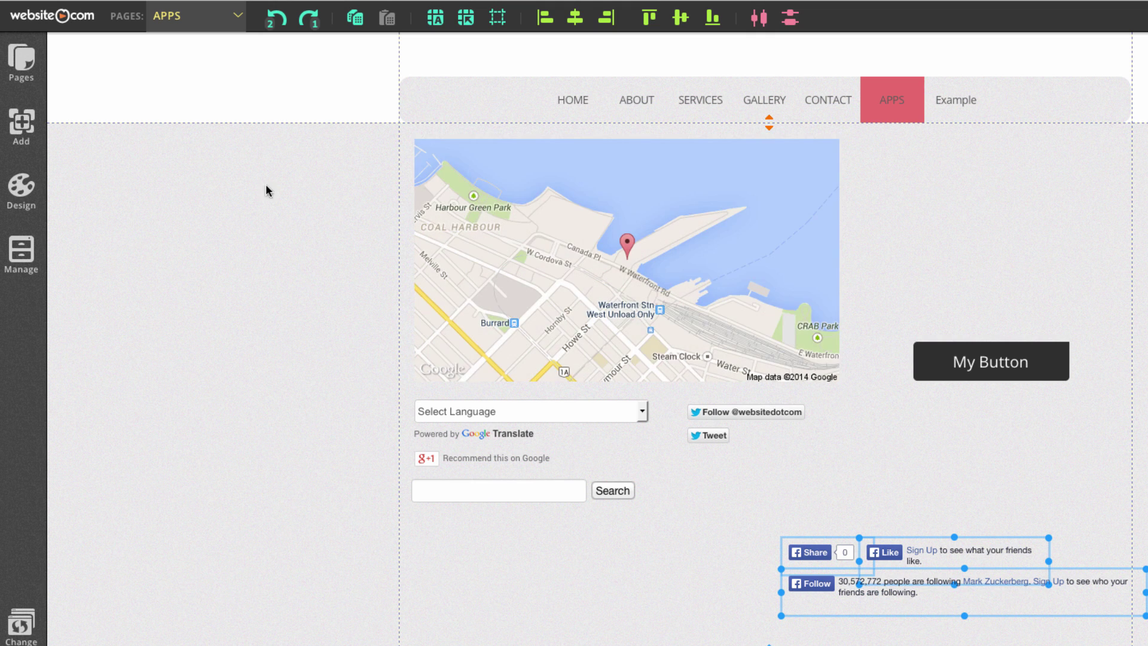
left_click(21, 63)
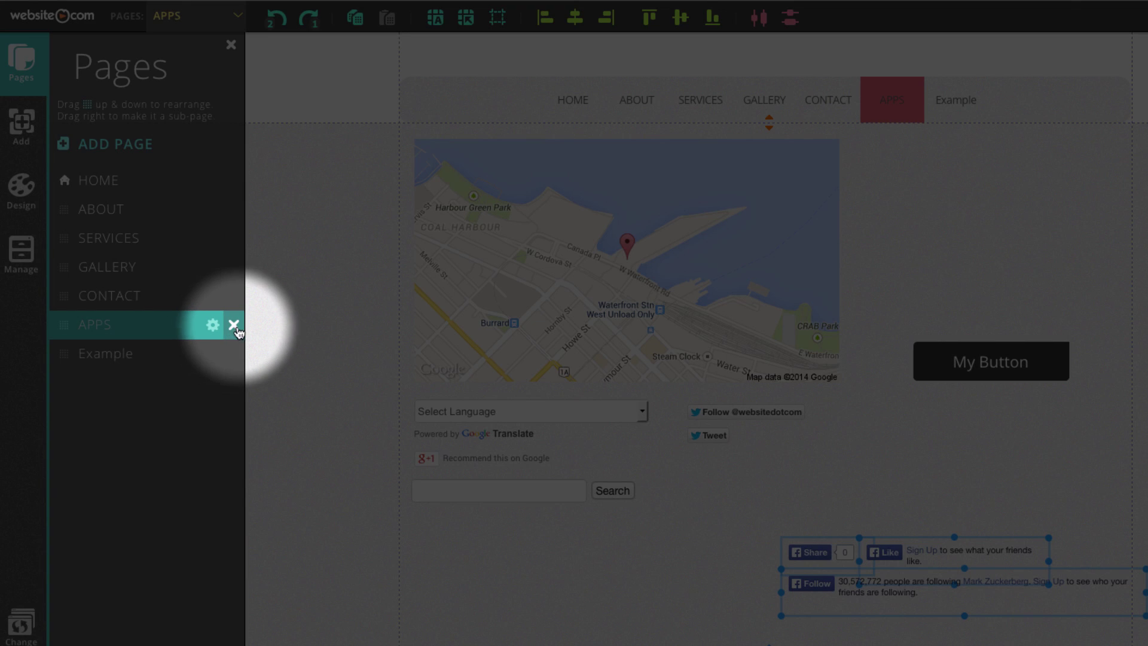
- Remove the APPS page so the navigation ends with Example
left_click(234, 325)
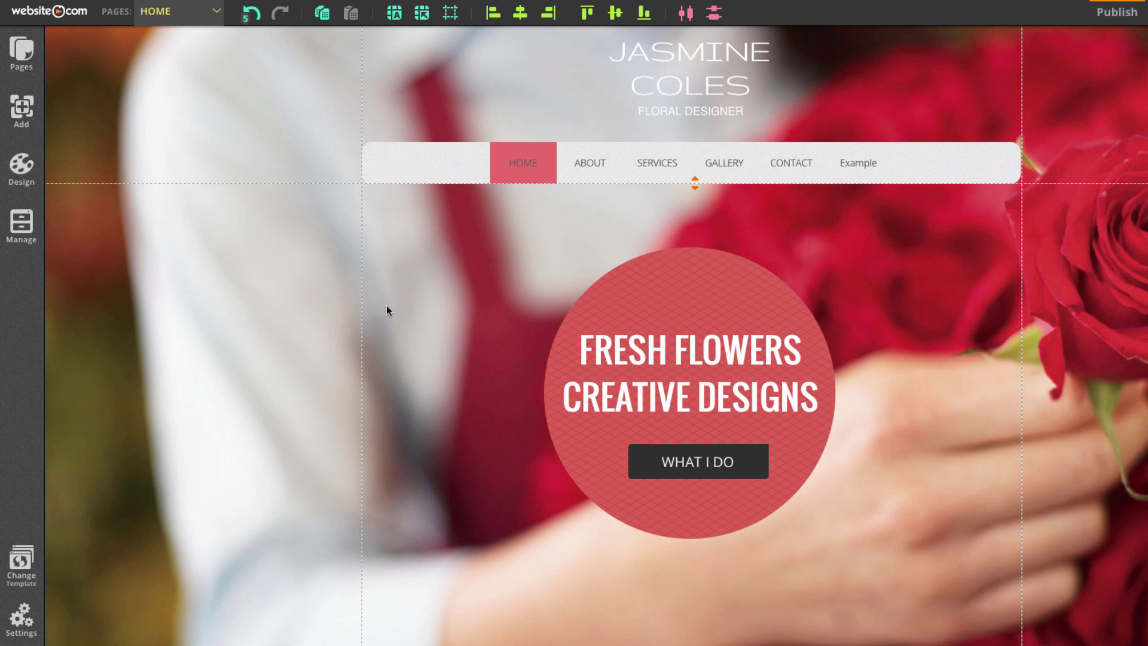
- Pick a new Design colour palette so the active menu tab turns tan and the button black
left_click(22, 167)
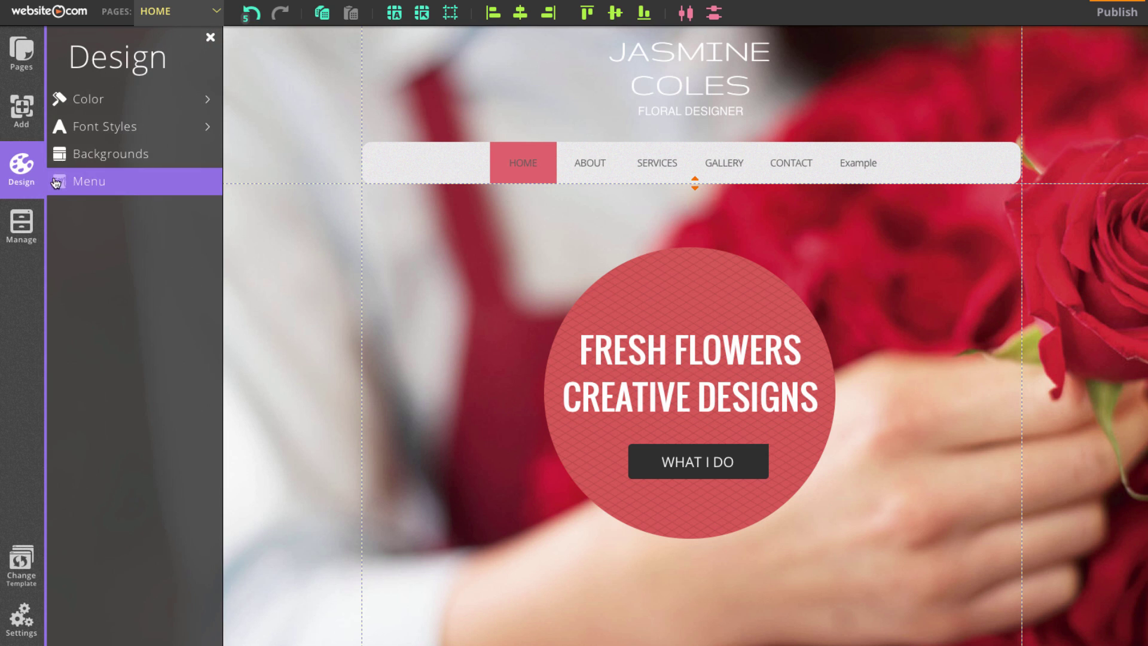
left_click(141, 105)
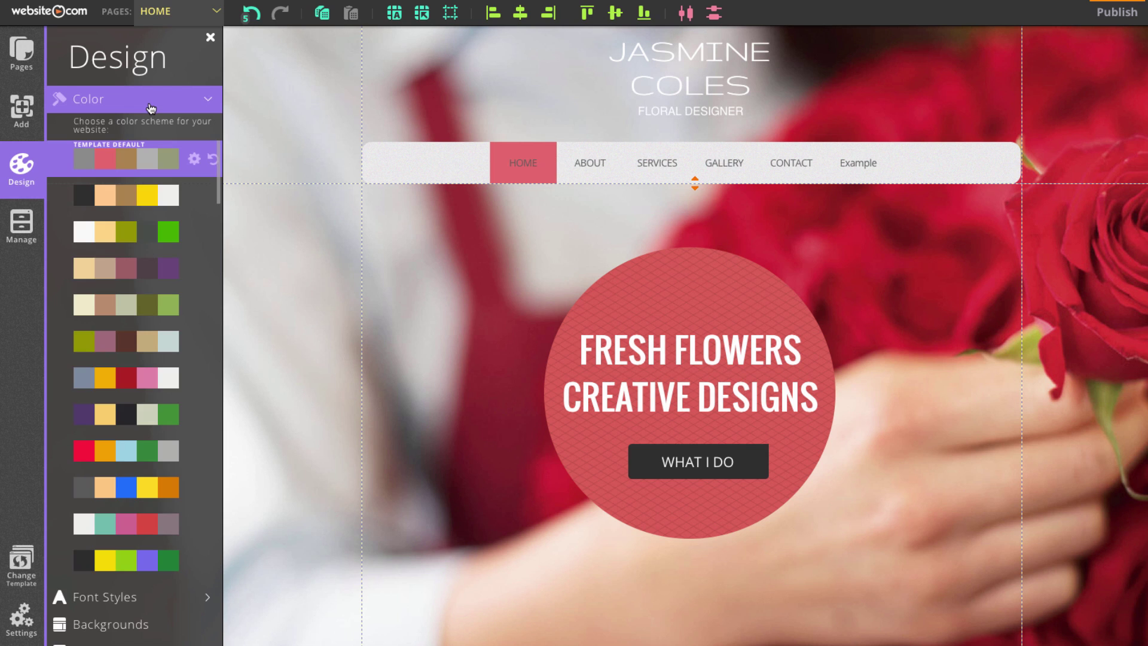
left_click(151, 477)
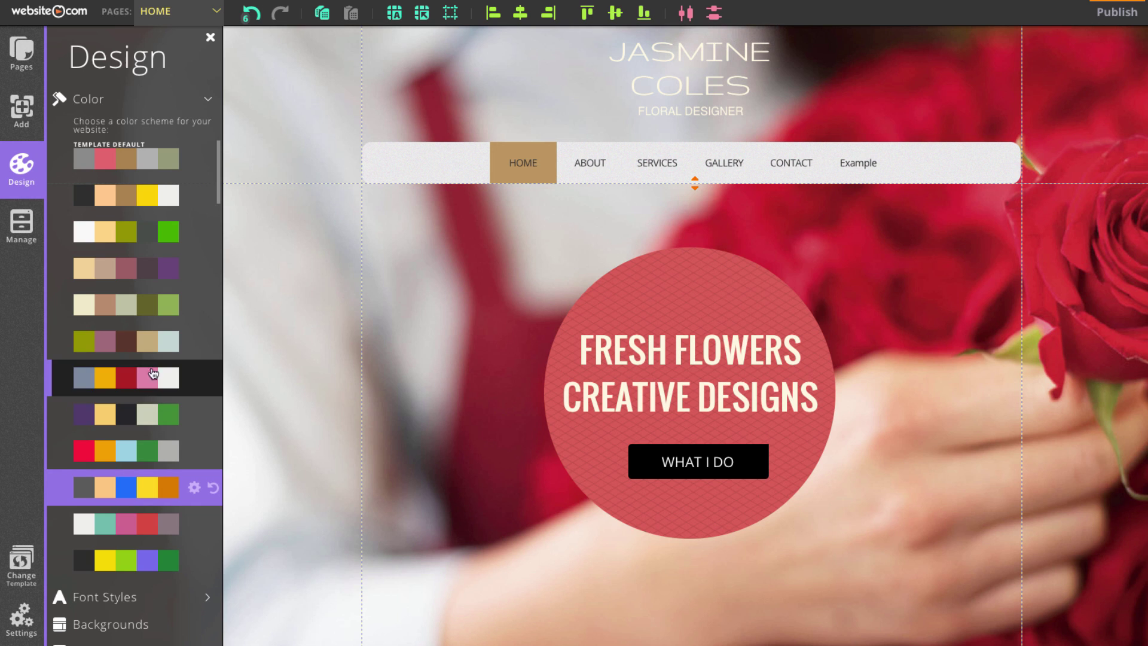
left_click(160, 102)
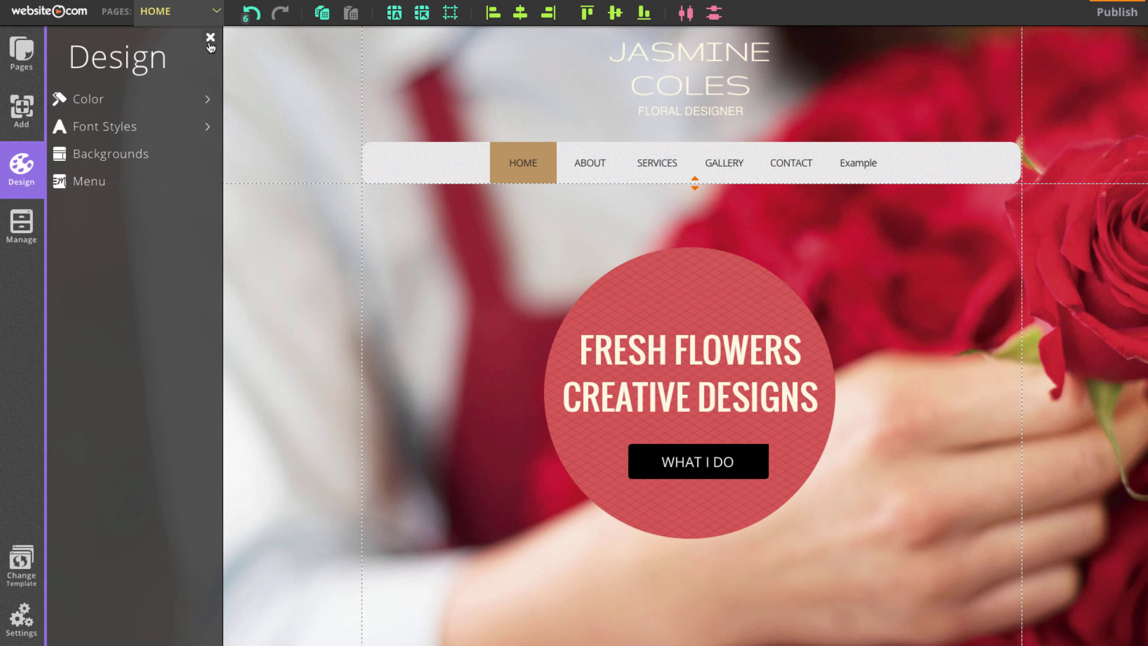
left_click(210, 38)
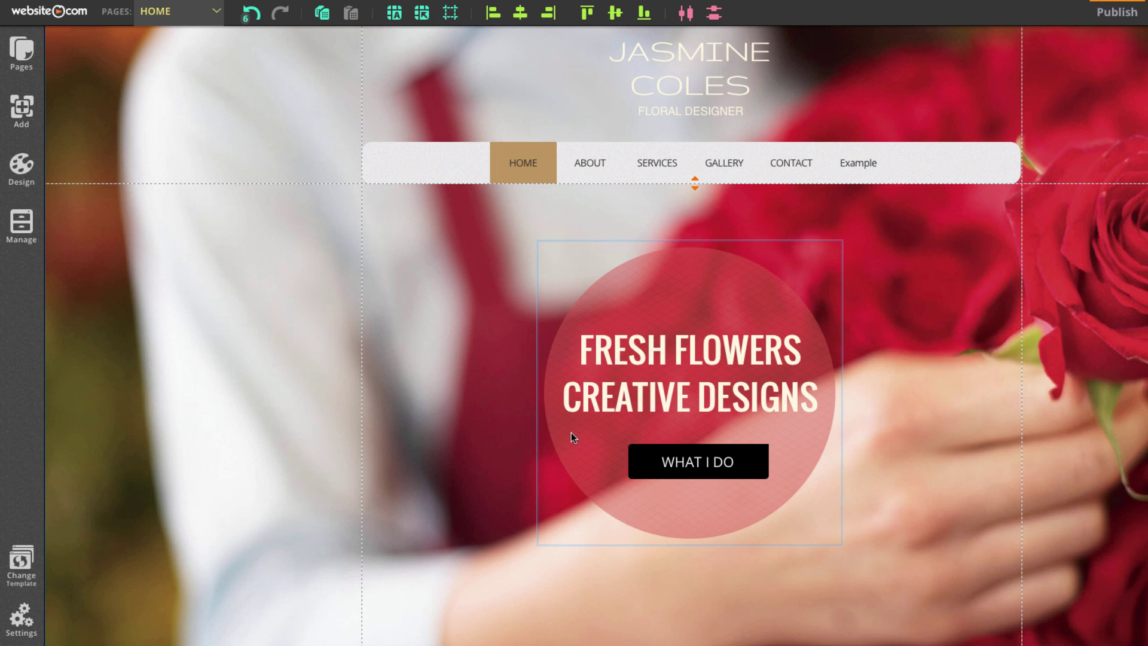
left_click(265, 279)
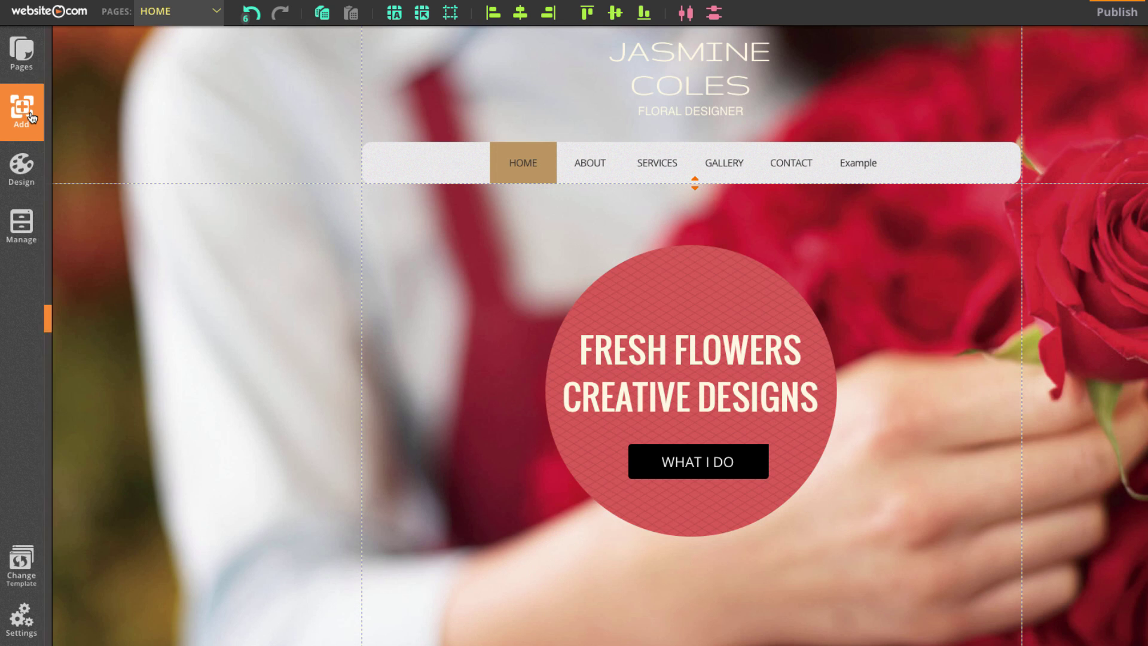
left_click(21, 109)
left_click(21, 52)
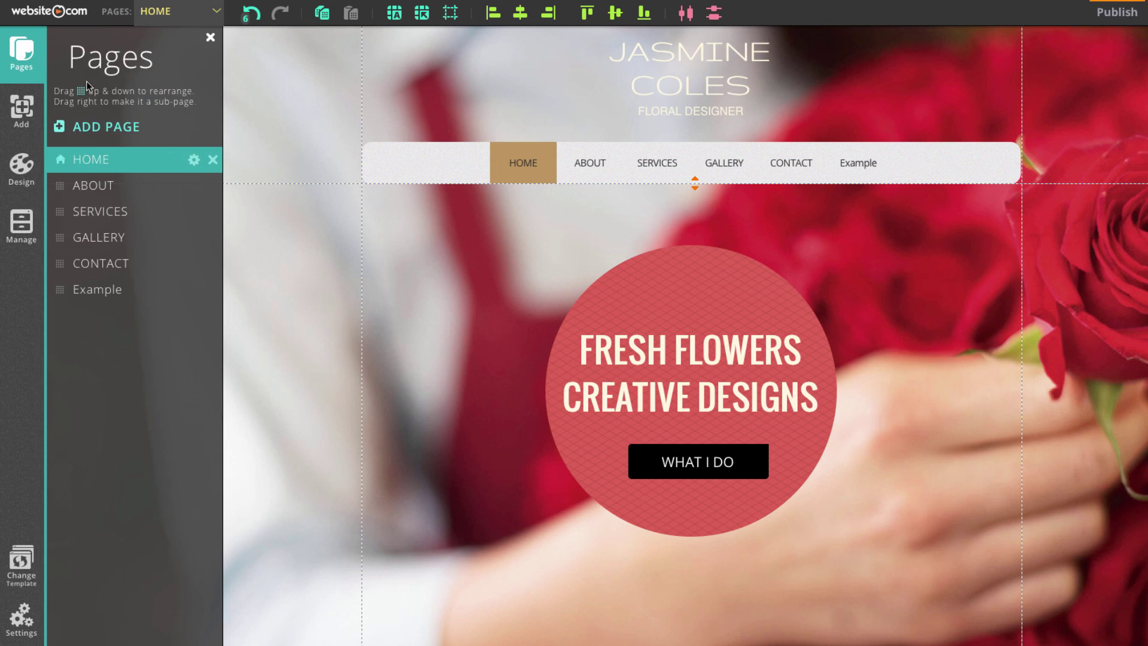
left_click(120, 131)
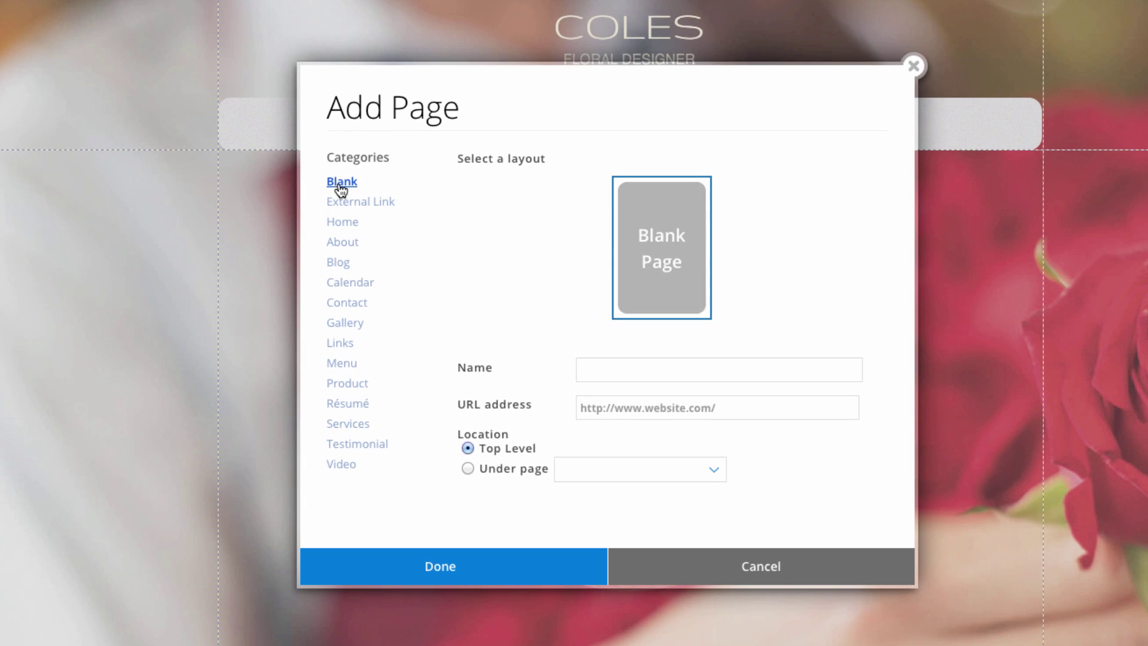
left_click(341, 186)
left_click(340, 226)
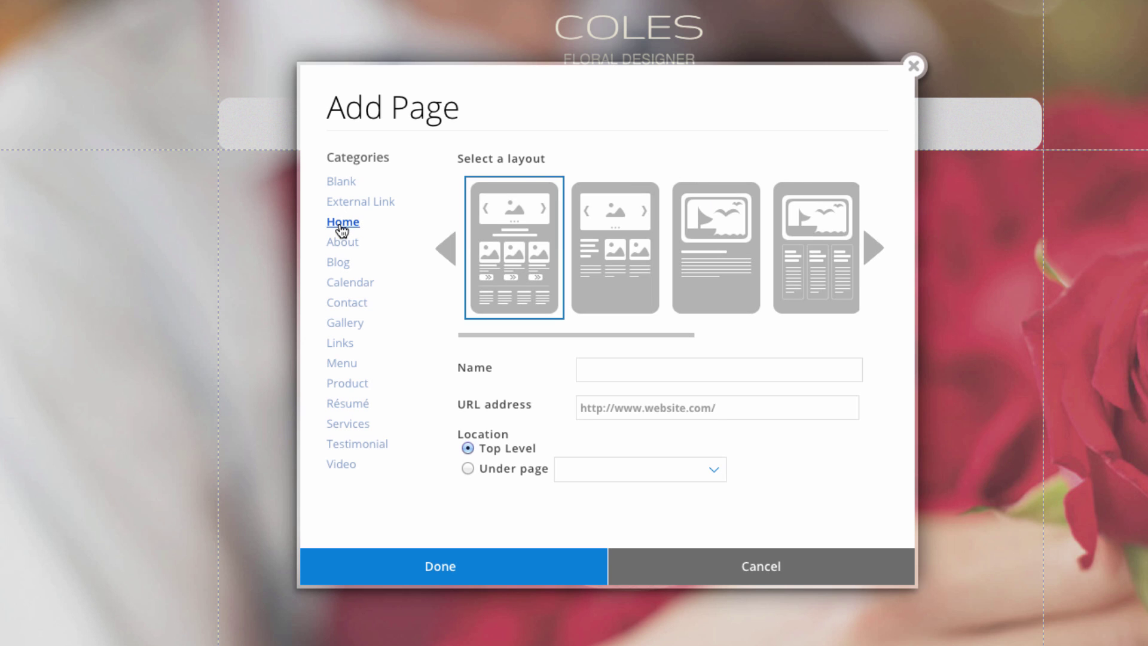
left_click(339, 325)
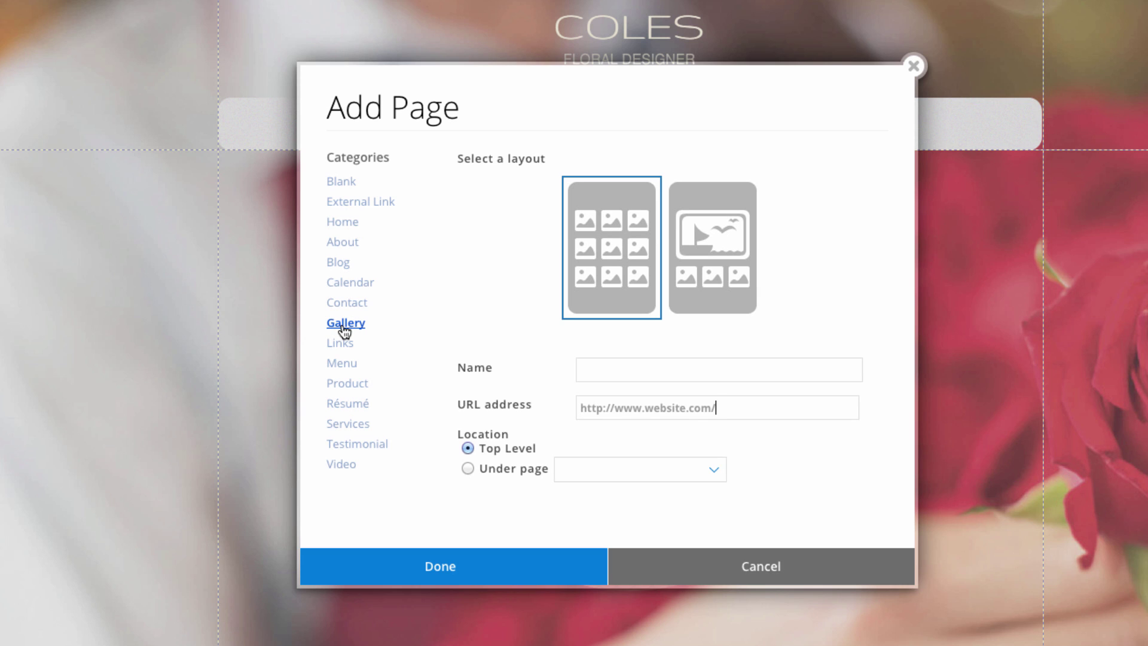
left_click(706, 269)
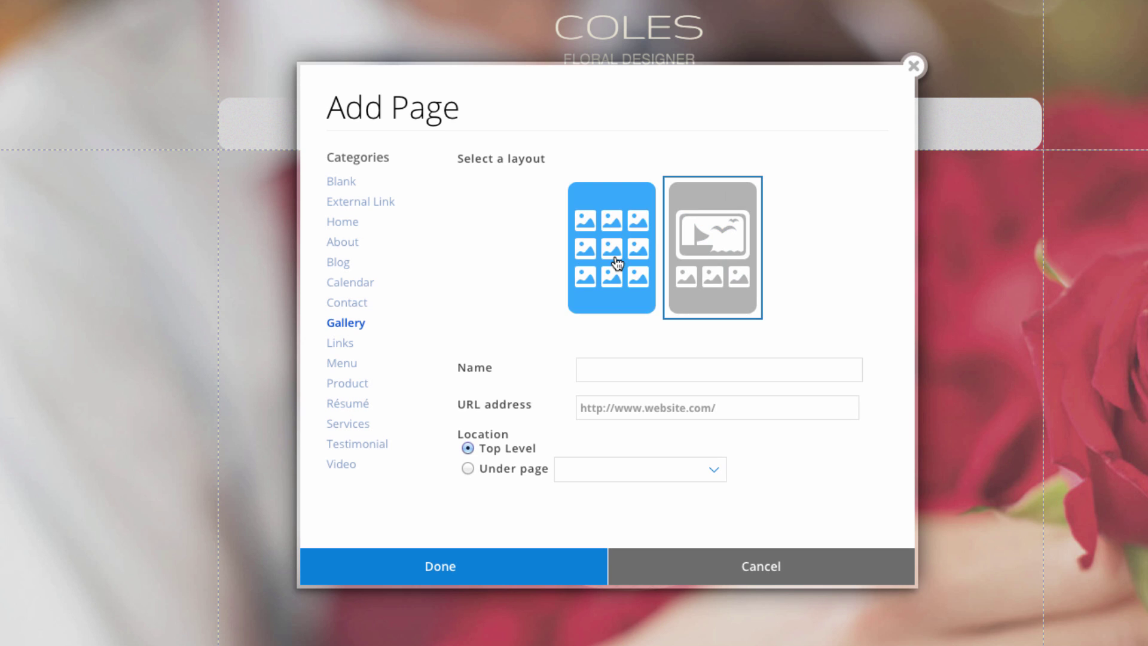
left_click(638, 262)
left_click(710, 261)
left_click(602, 260)
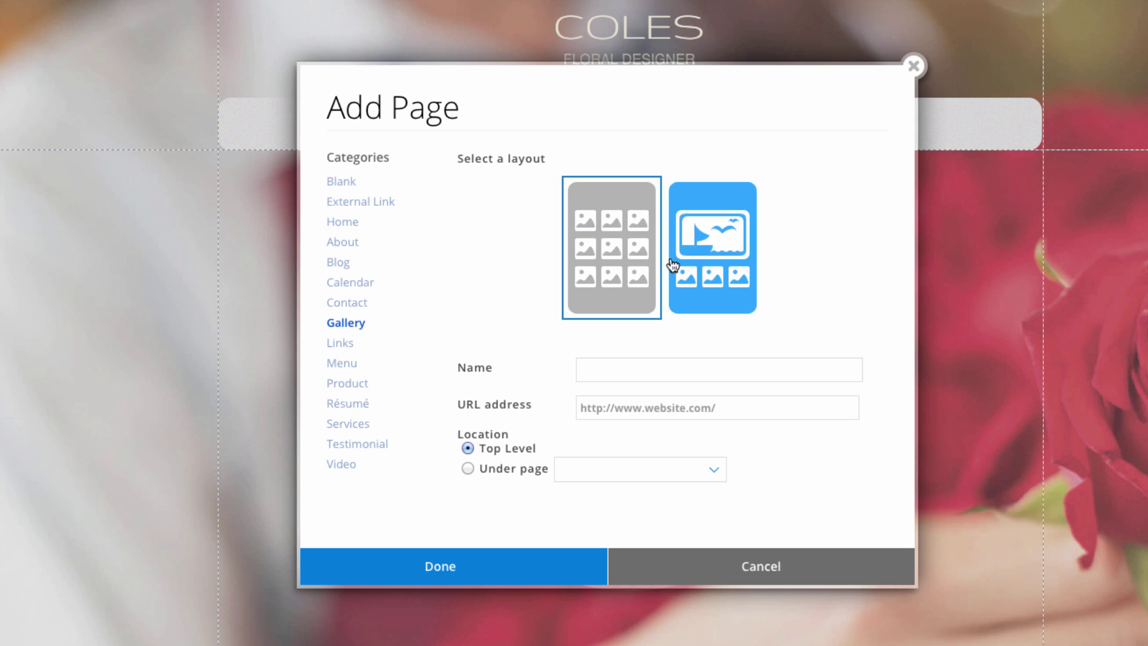
left_click(671, 266)
left_click(628, 264)
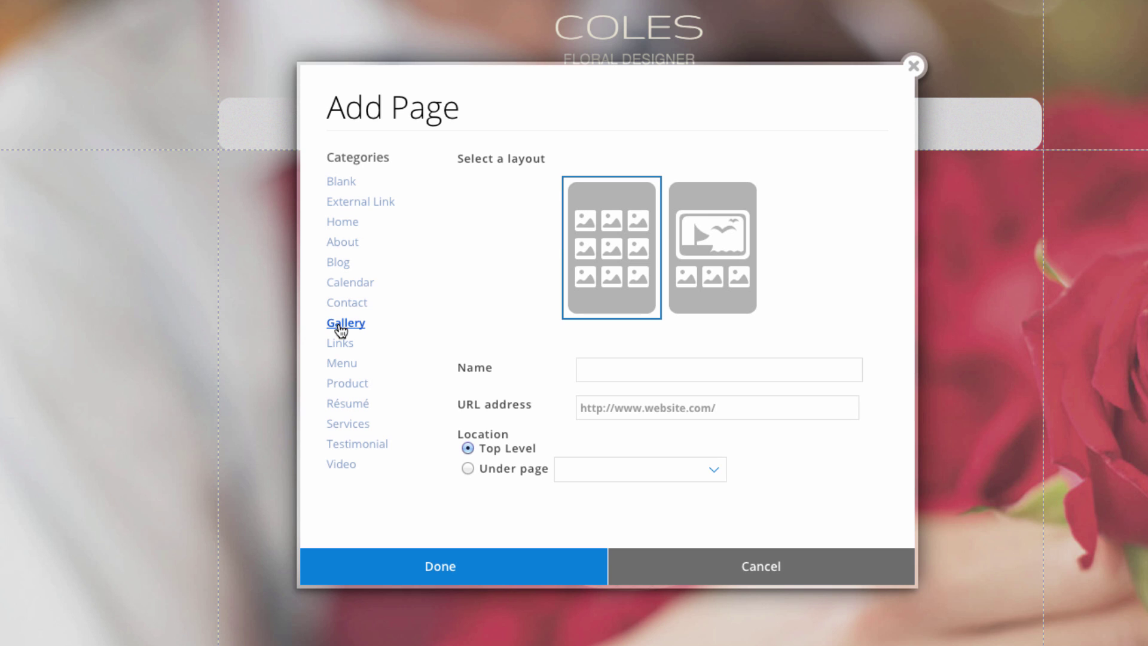
left_click(347, 386)
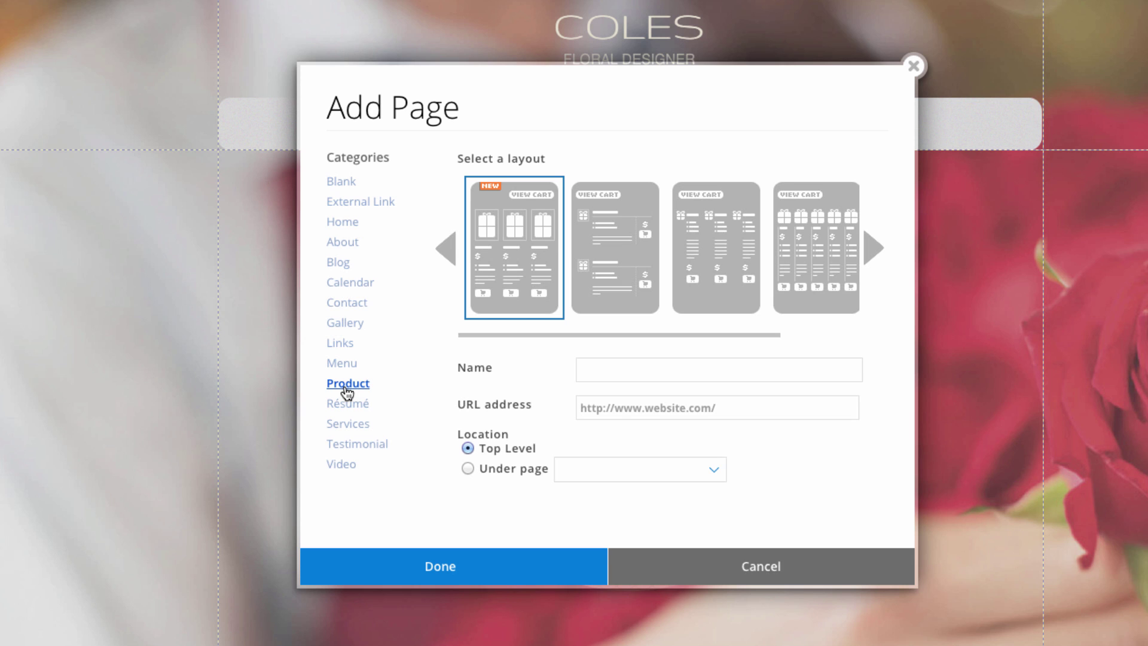
left_click(605, 257)
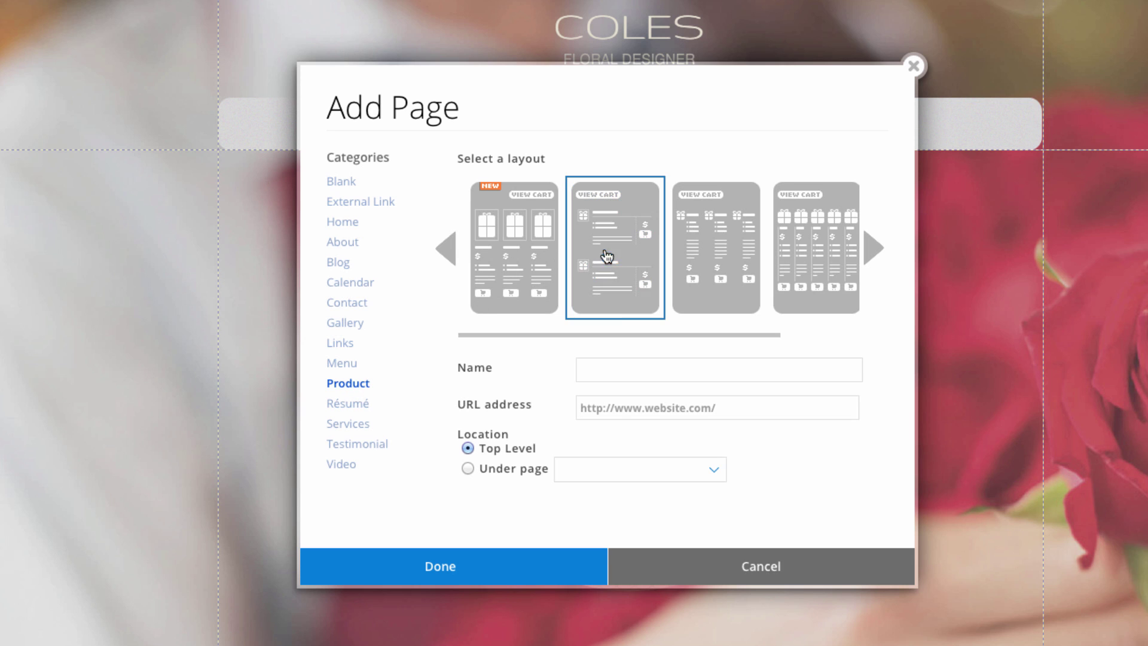
left_click(729, 266)
left_click(819, 266)
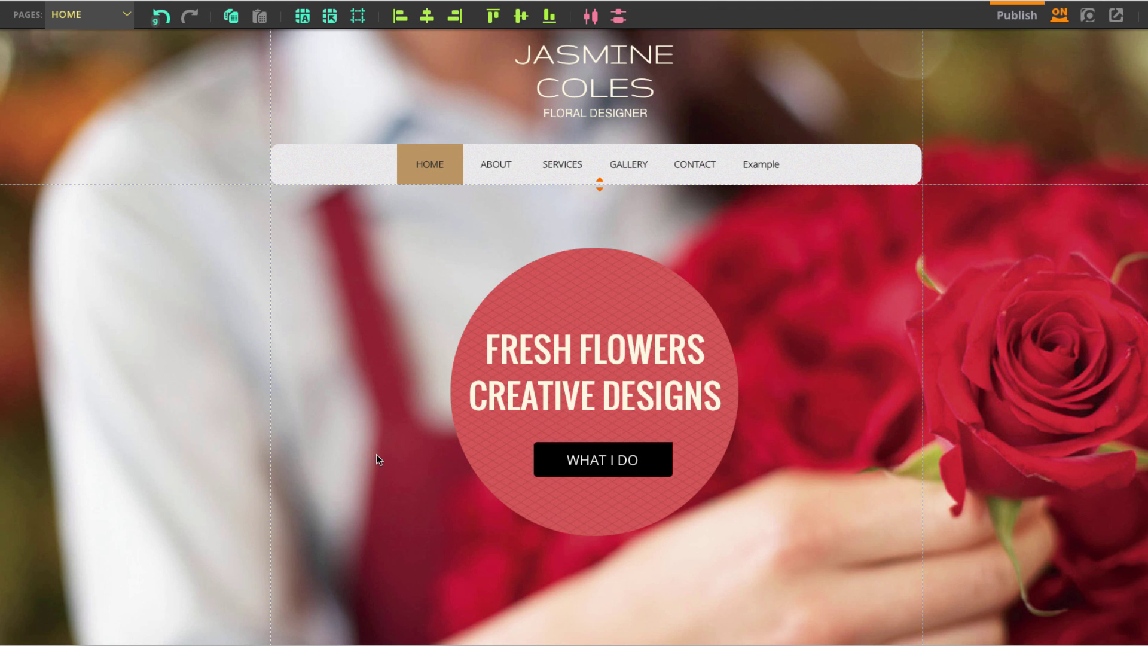
left_click(0, 56)
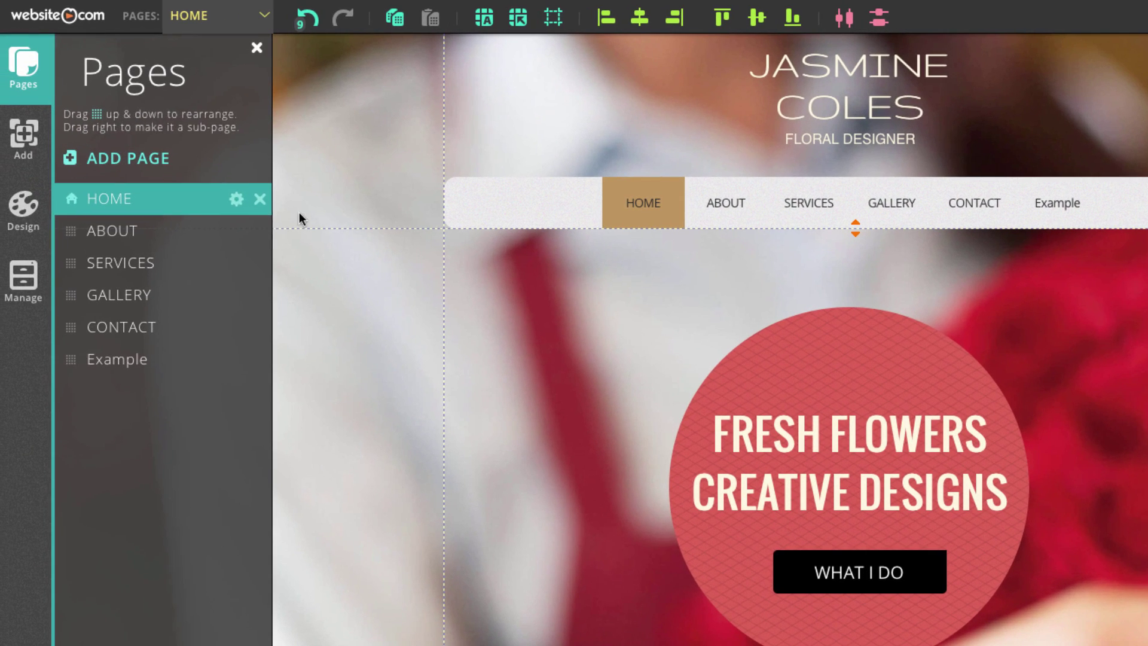
left_click(236, 201)
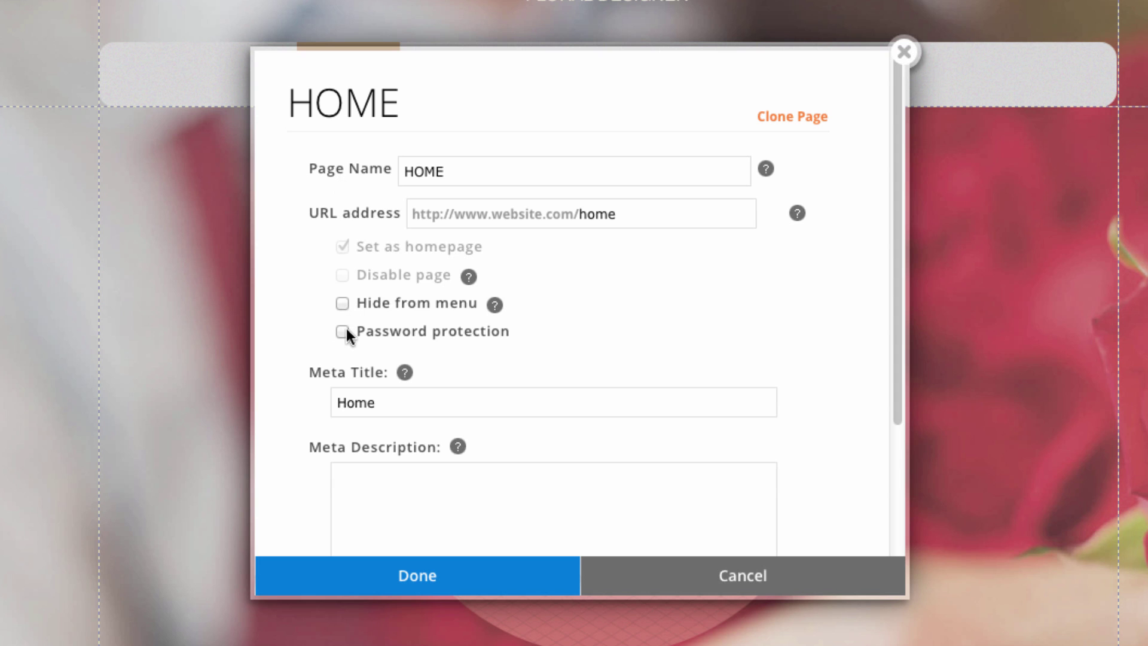
scroll(341, 333, "down", 3)
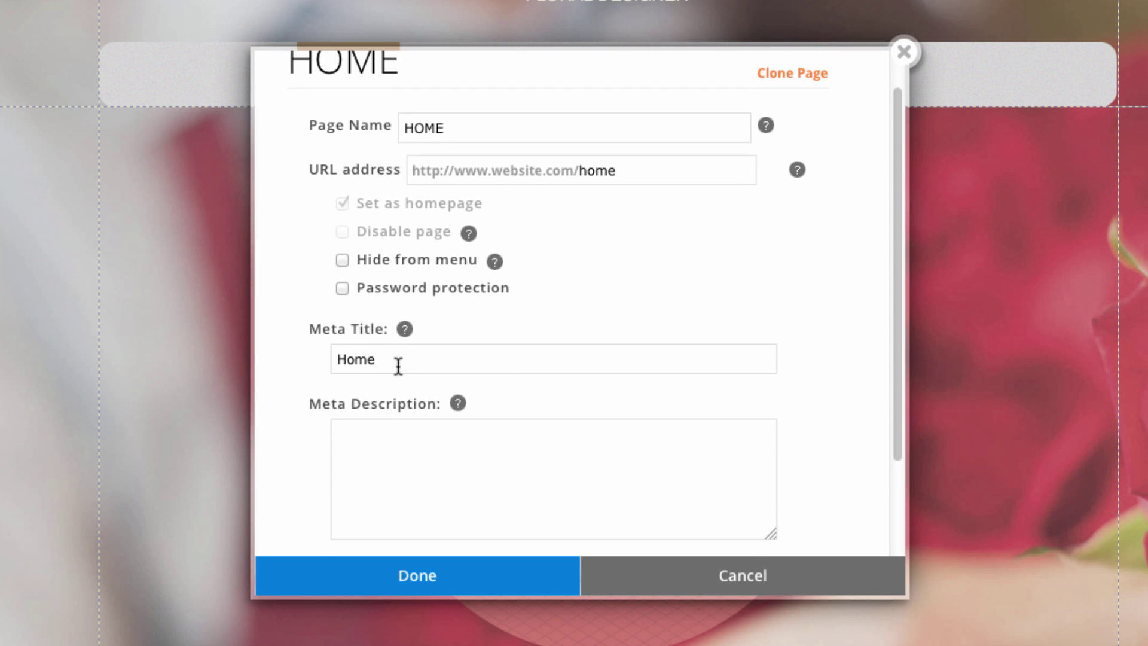
scroll(401, 361, "down", 1)
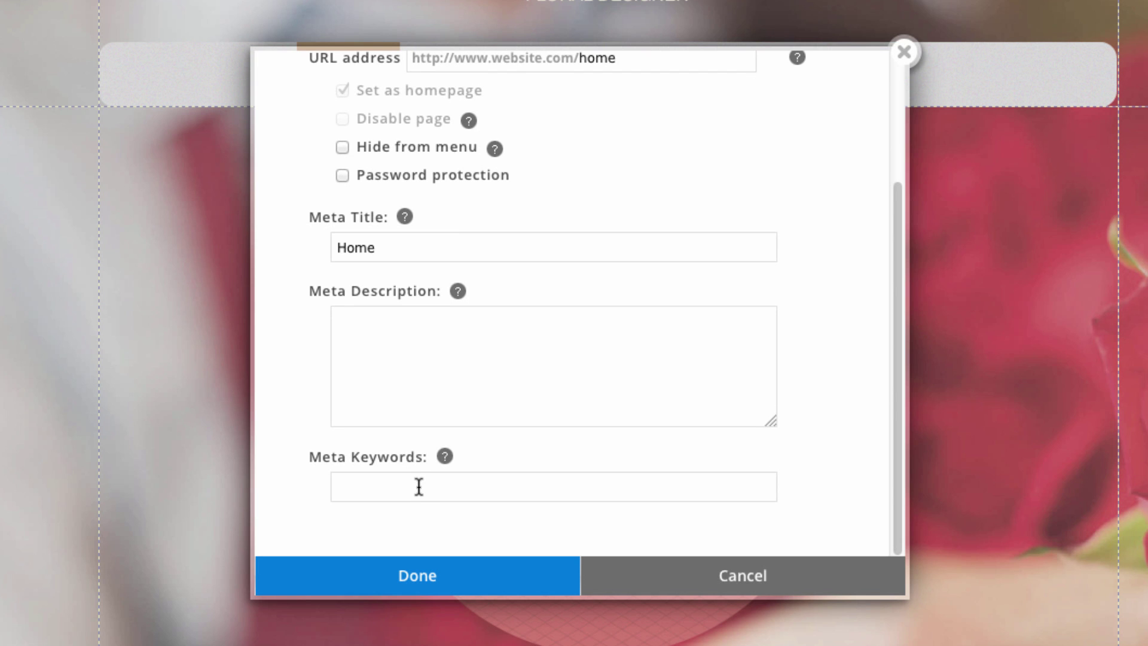
left_click(719, 580)
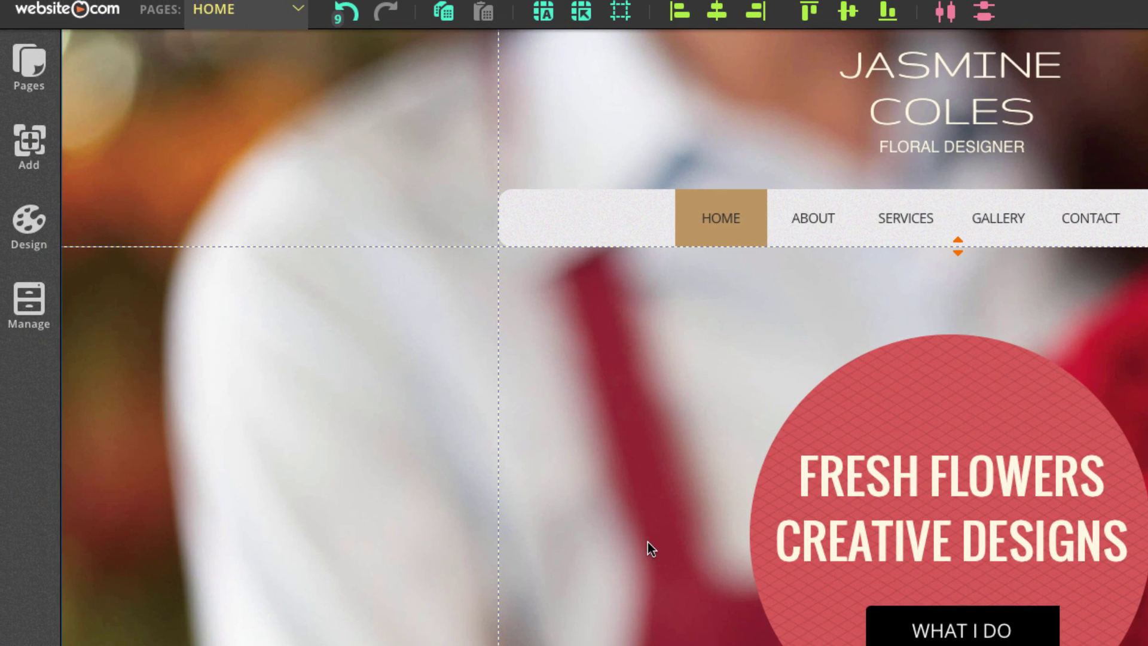
- Reorder pages to Home, Services (with Gallery nested), Contact, About, Example
left_click(29, 66)
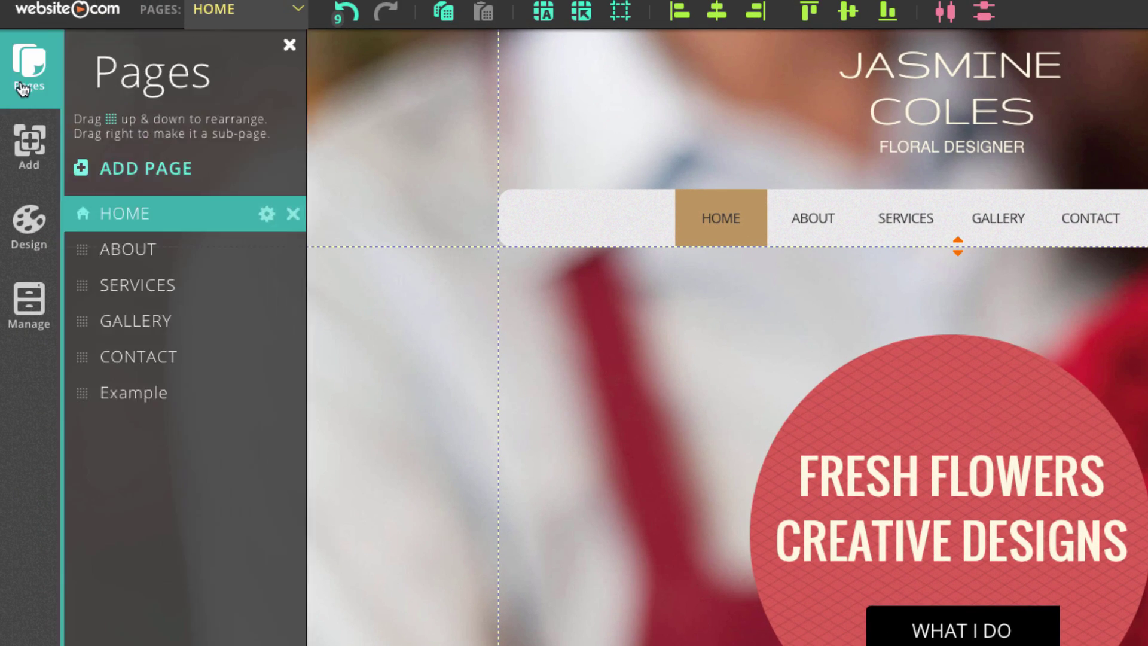
left_click_drag(82, 251, 81, 251)
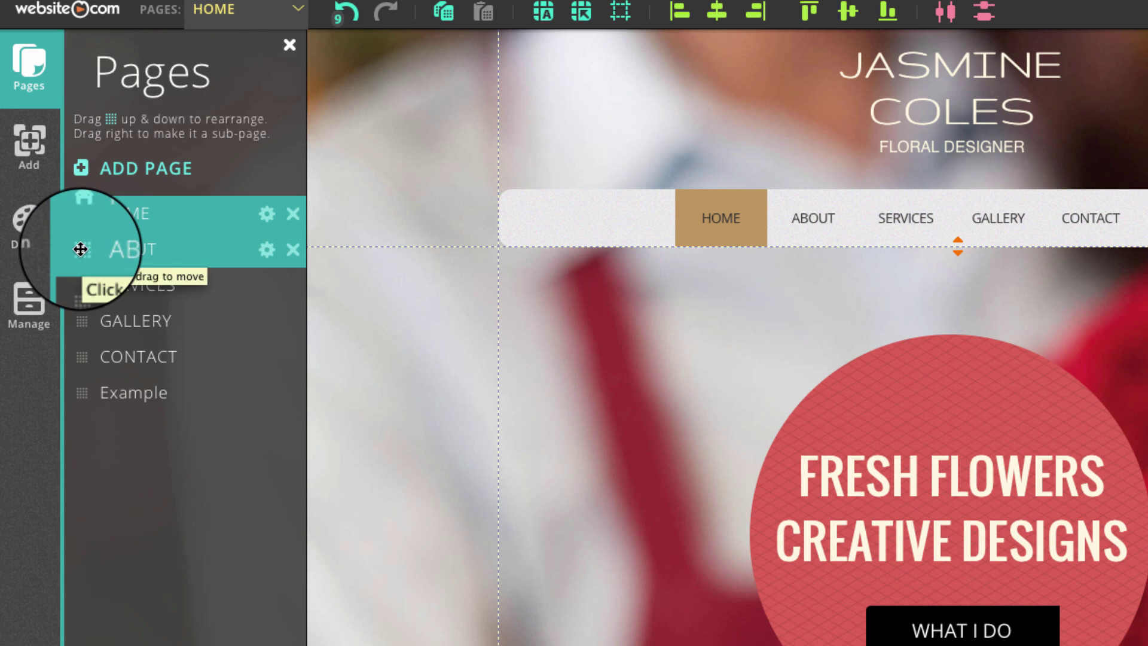
left_click_drag(80, 249, 80, 350)
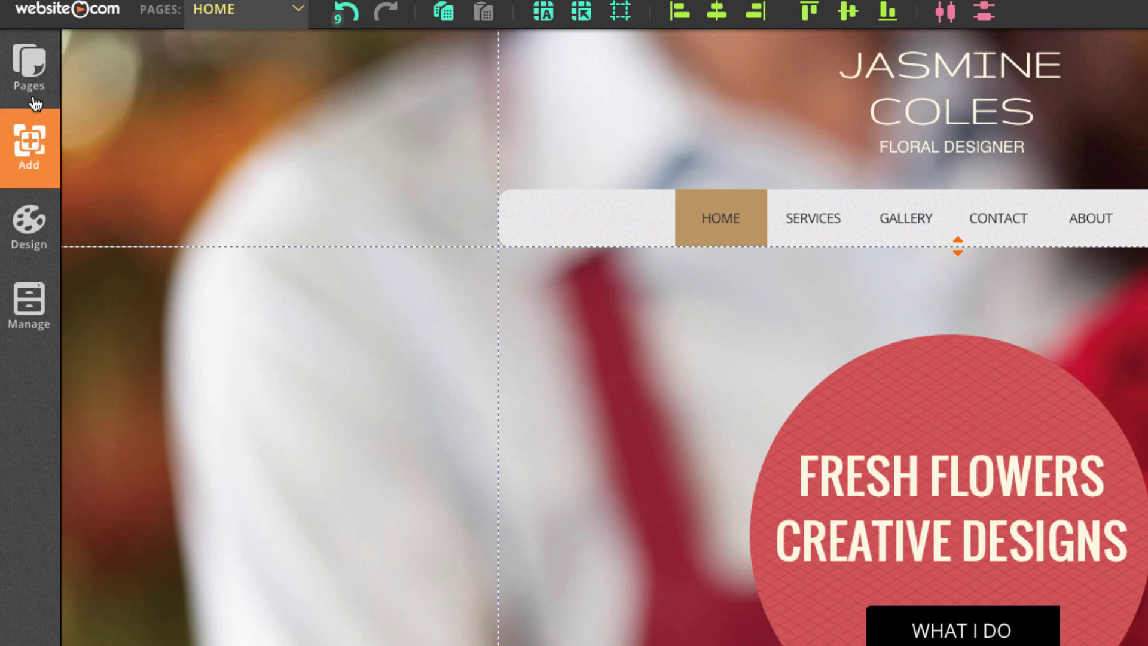
left_click(29, 63)
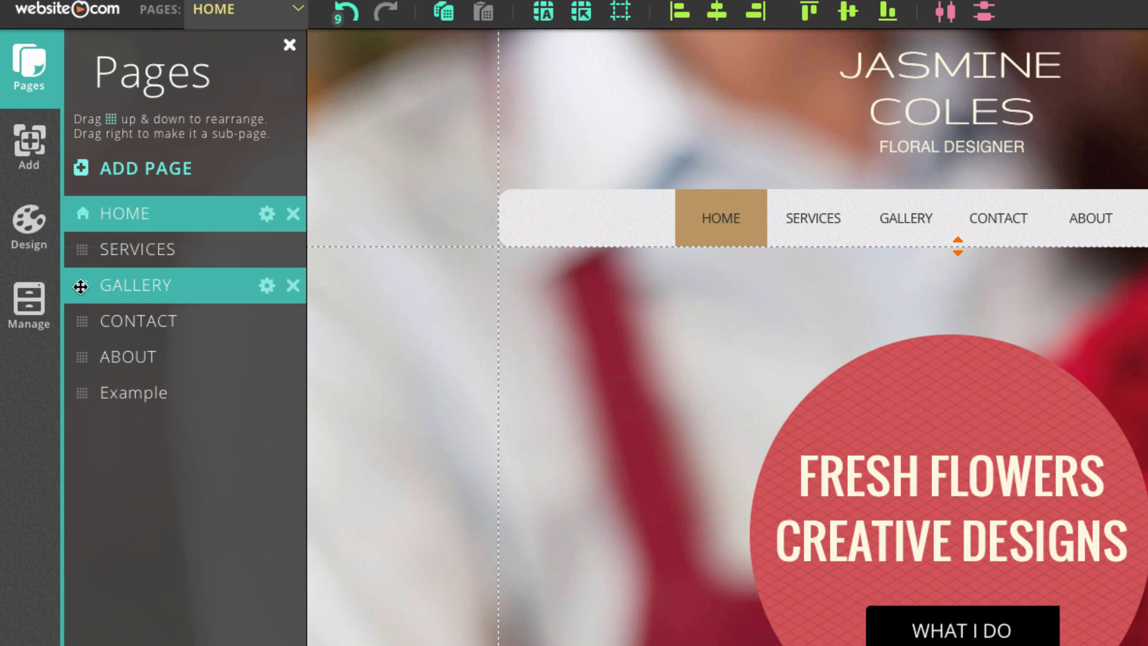
left_click_drag(81, 285, 108, 286)
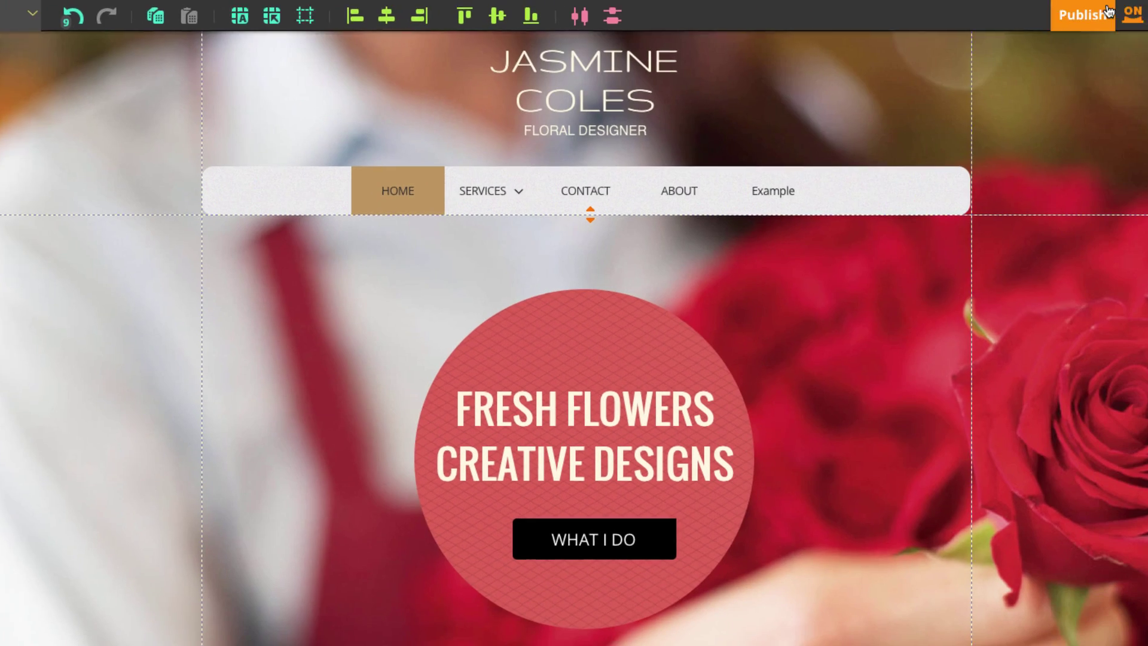
- Publish all pages, then view the statistics dashboard showing 1106 pageviews and 1021 unique visitors
left_click(1100, 14)
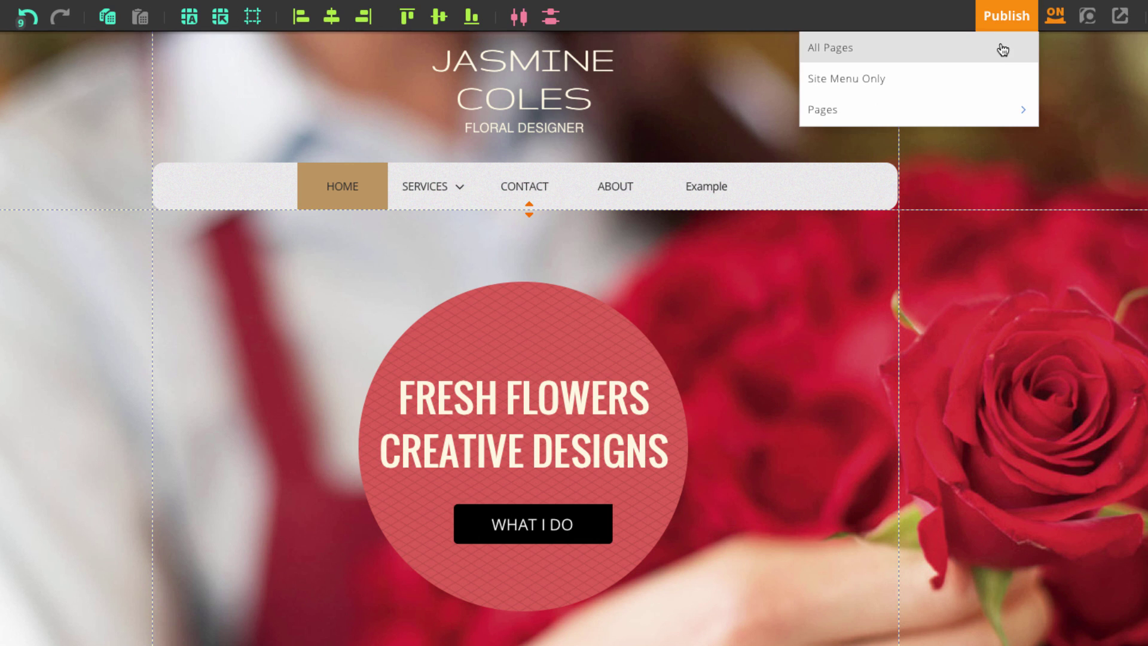
left_click(1003, 49)
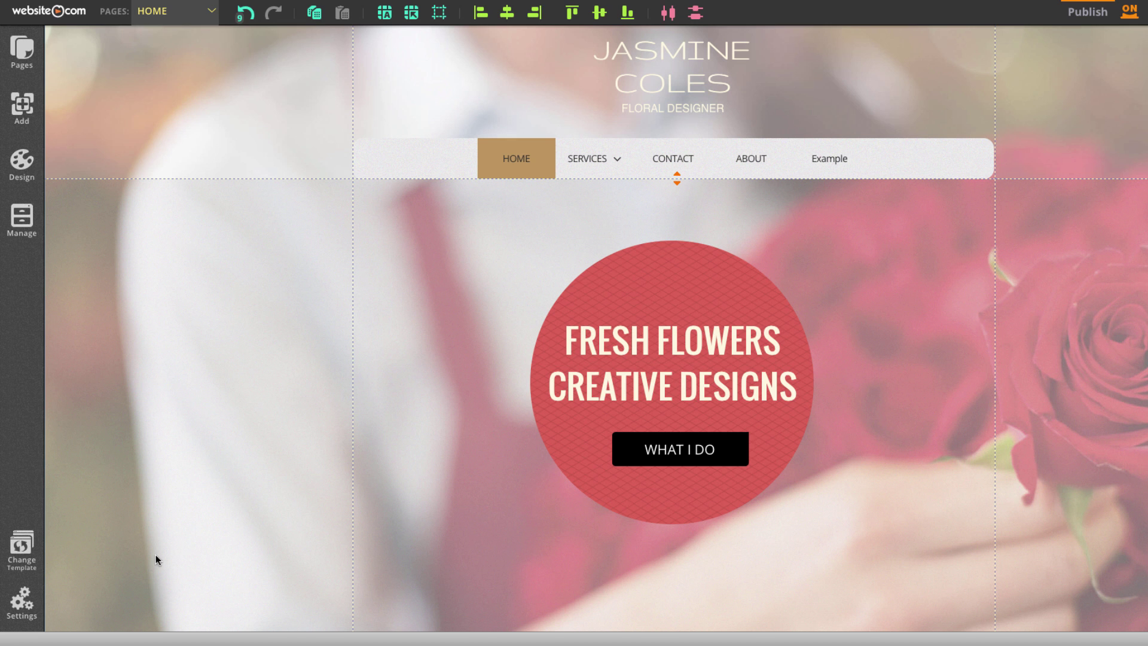
left_click(22, 219)
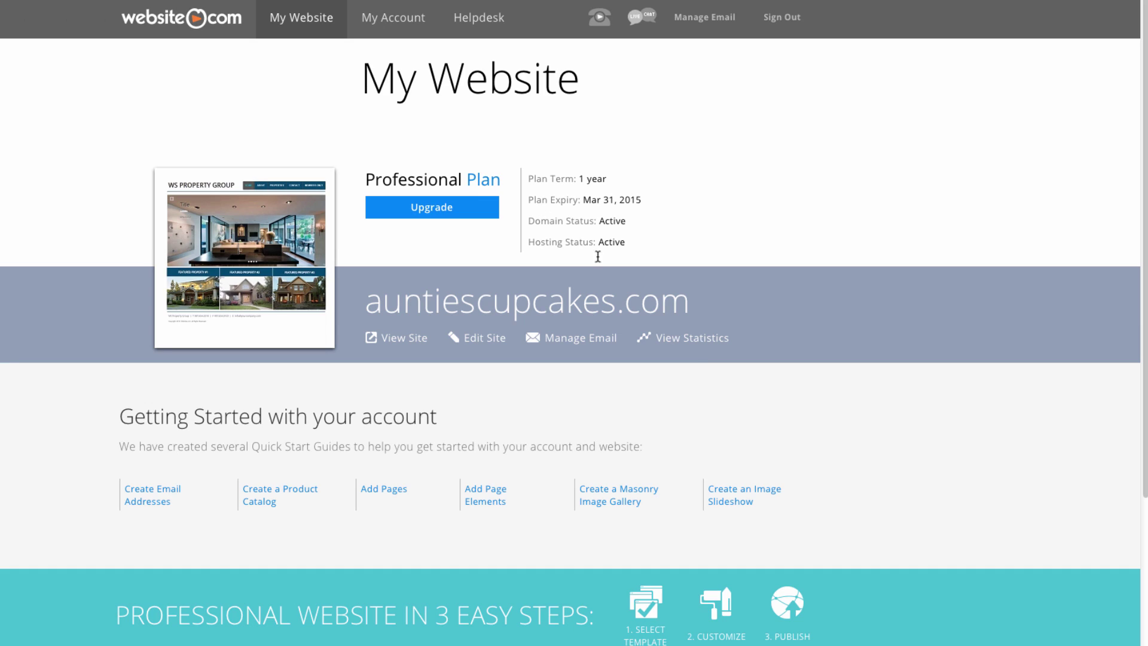
left_click(682, 338)
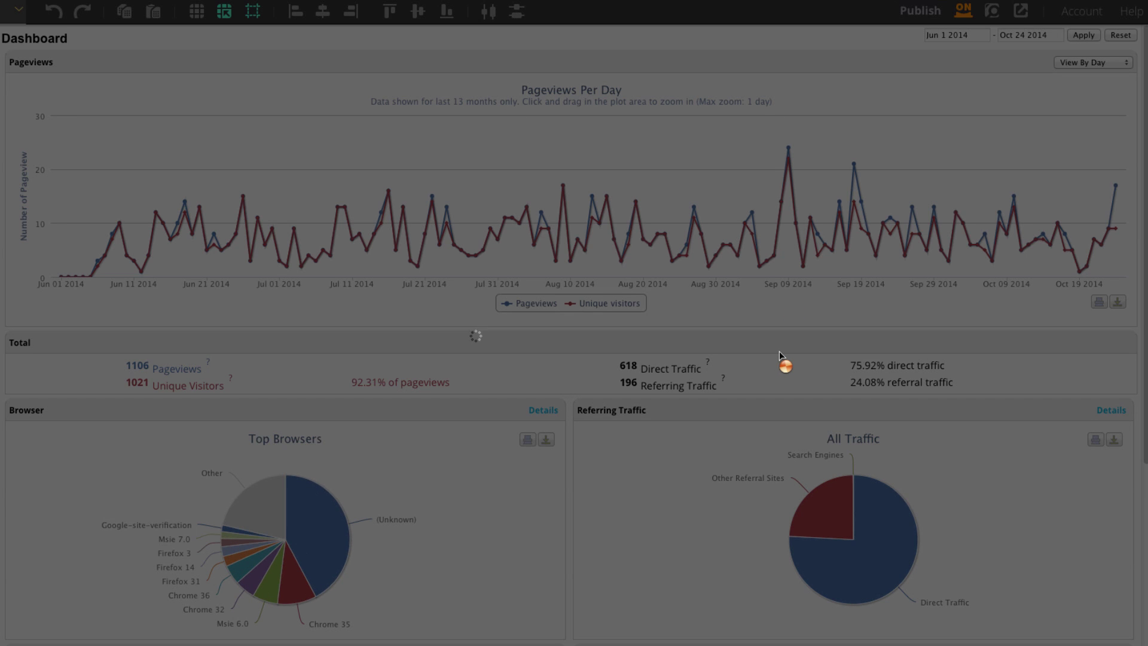